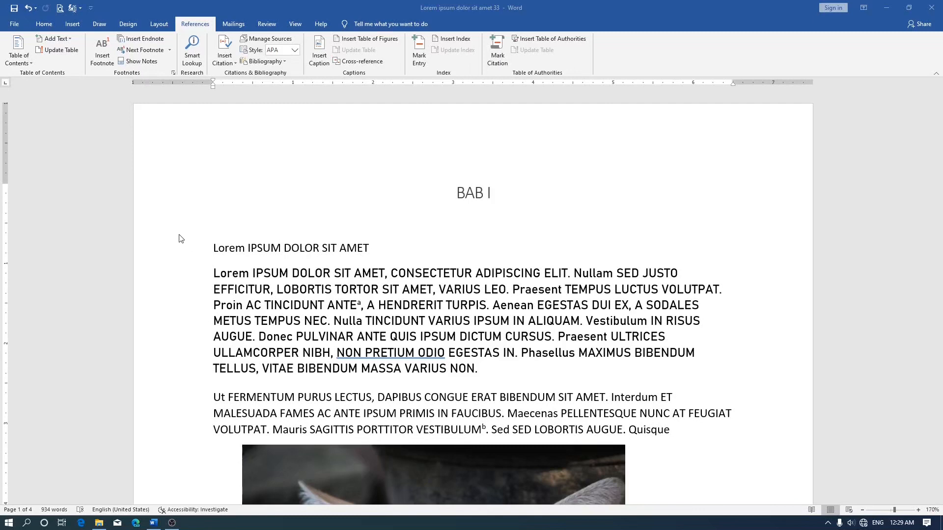
Examine the numbering options in the Footnote and Endnote settings and the existing footnotes across the document's pages
left_click(174, 73)
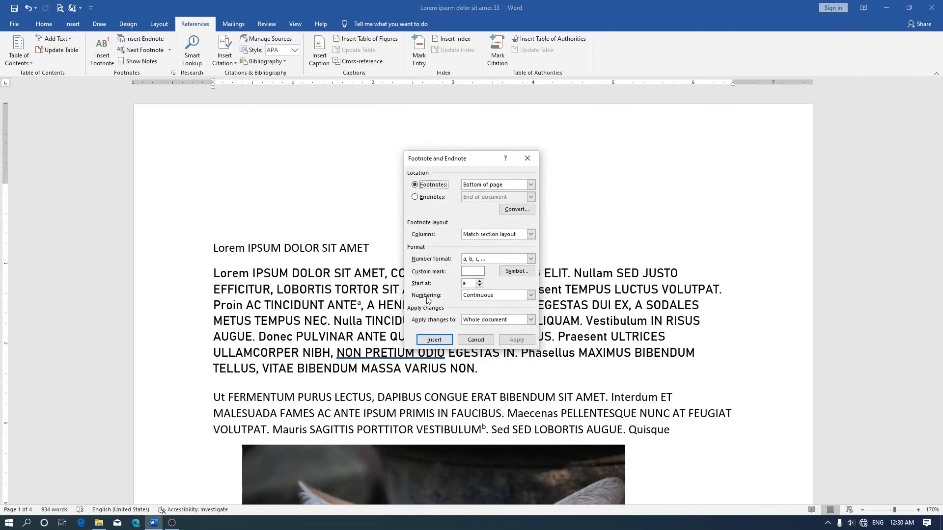
left_click(483, 296)
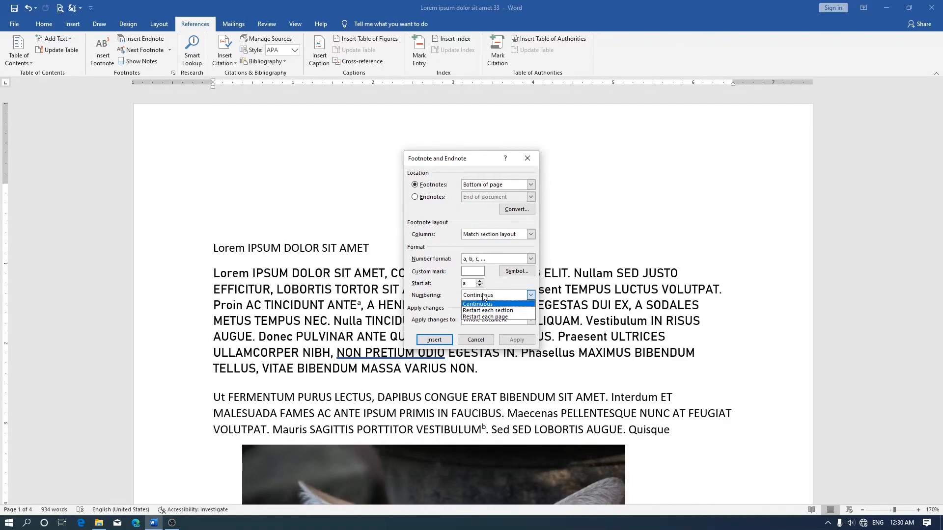
left_click(476, 339)
scroll(475, 328, "down", 4)
scroll(475, 328, "down", 5)
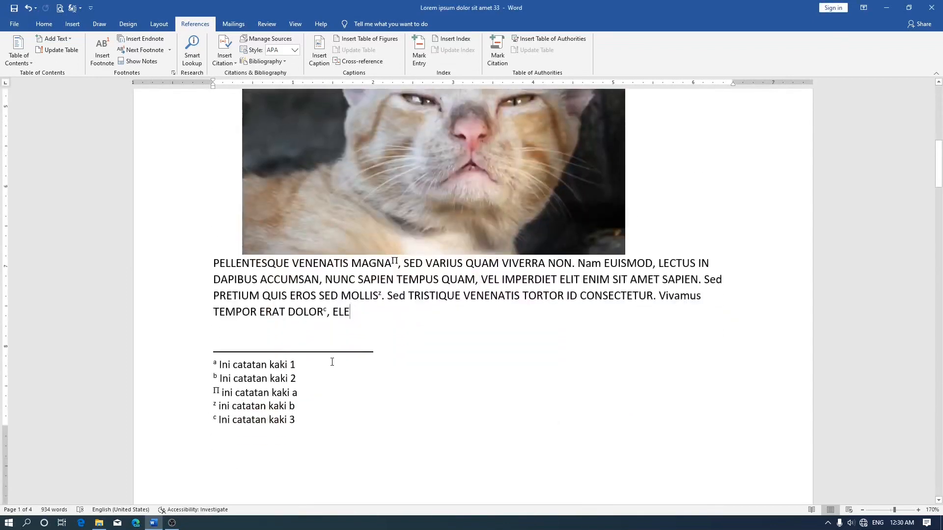
left_click_drag(938, 162, 937, 489)
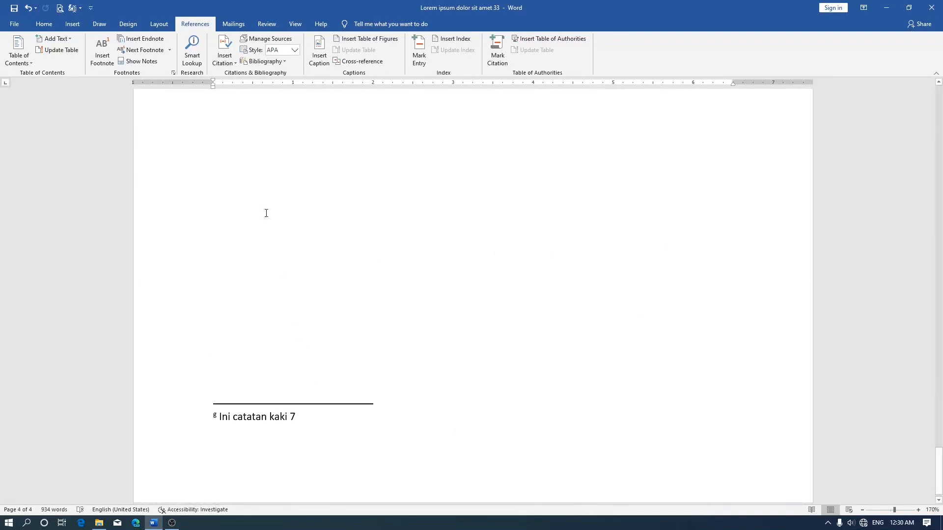
left_click(173, 72)
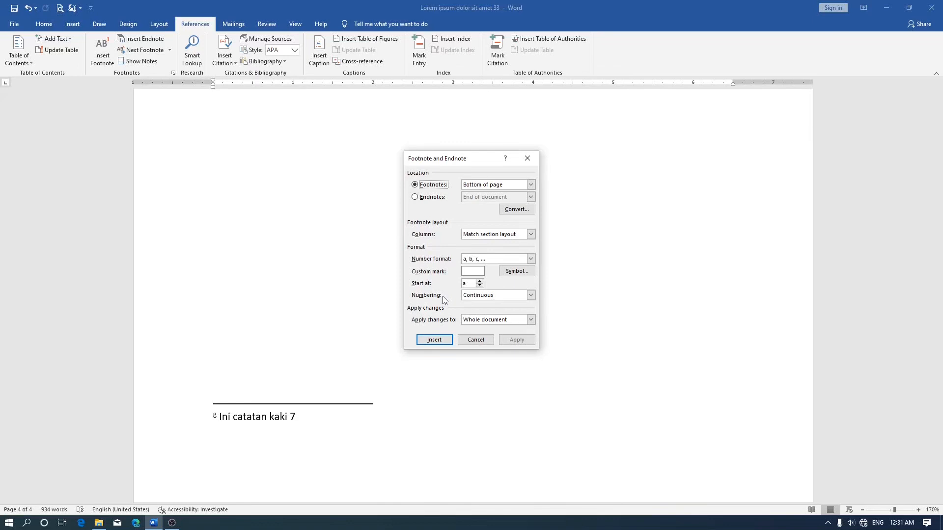
left_click(489, 296)
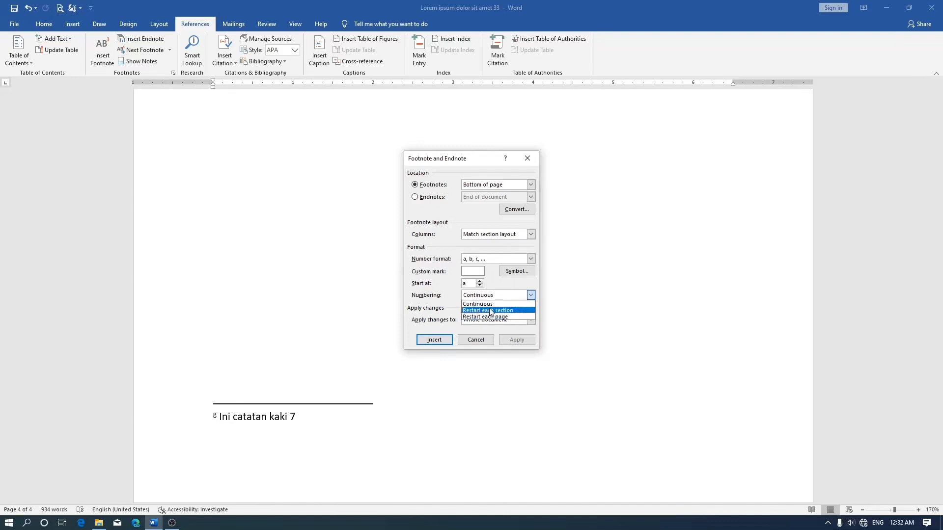
left_click(478, 339)
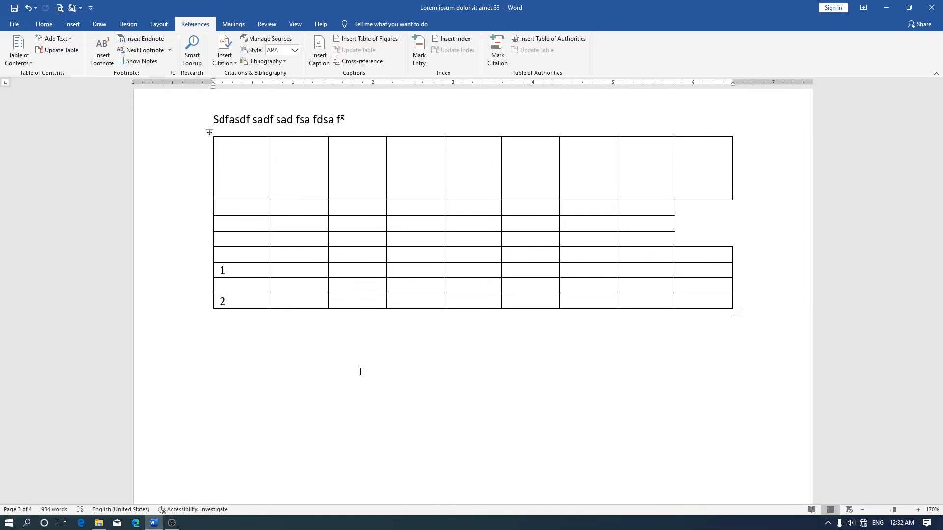
Insert a Continuous section break on page 2 at the empty line below the paragraph ending "Donec TRISTIQUE VOLUTPAT DAPIBUS"
left_click(154, 27)
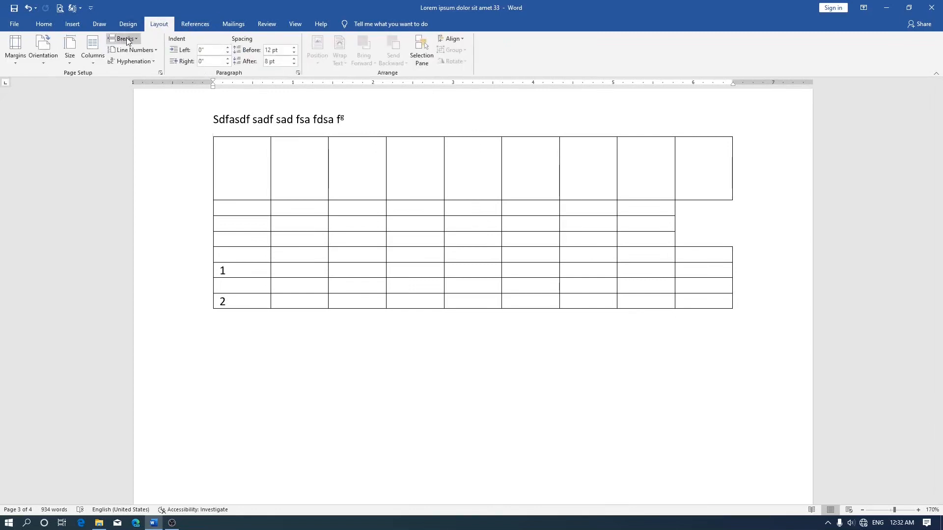
scroll(278, 136, "up", 10)
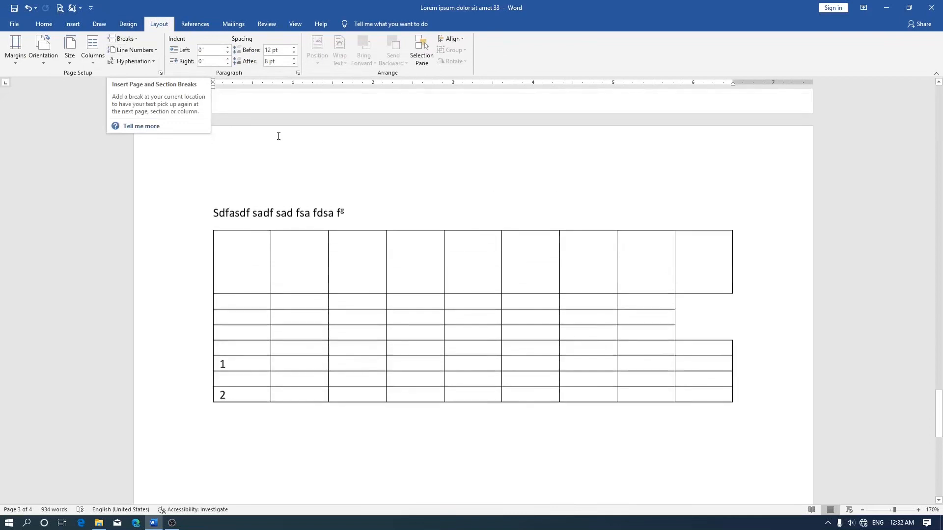
scroll(279, 136, "up", 15)
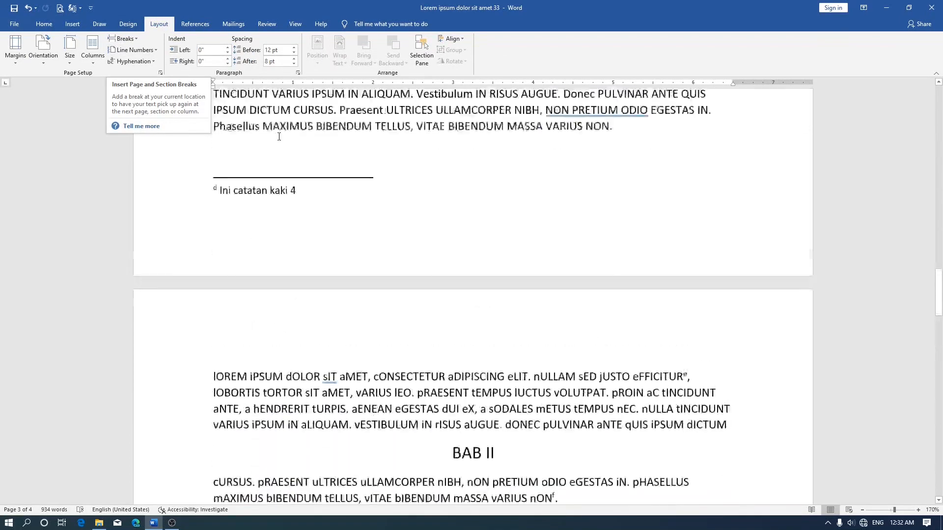
scroll(278, 137, "up", 10)
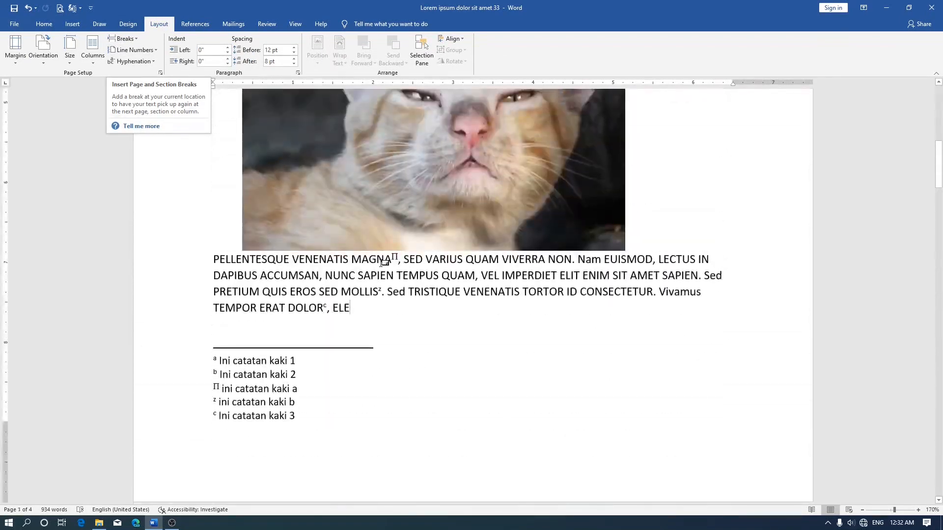
scroll(365, 270, "down", 8)
left_click(314, 189)
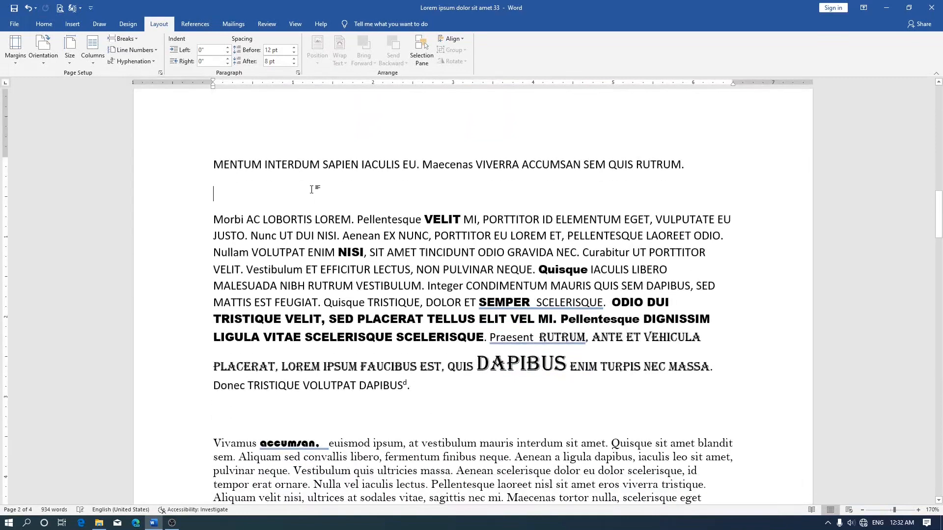
scroll(331, 373, "down", 1)
left_click(331, 373)
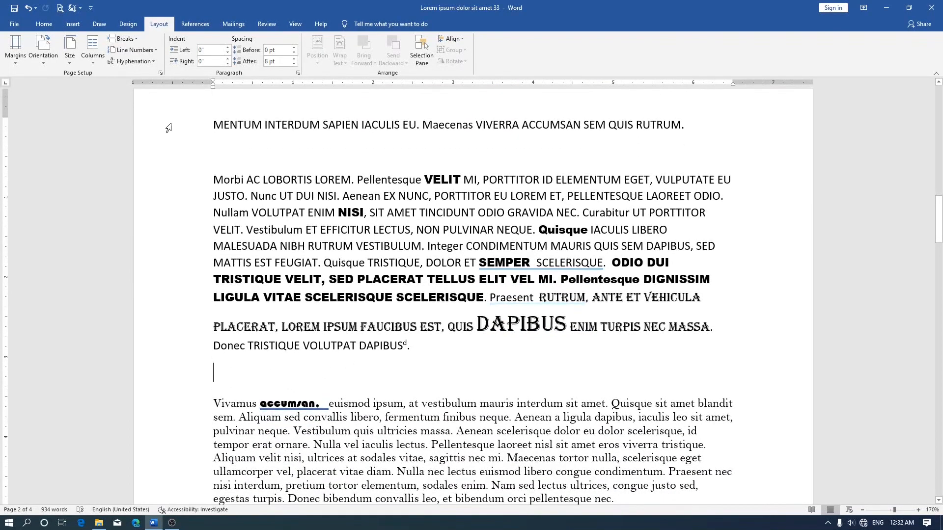
left_click(134, 41)
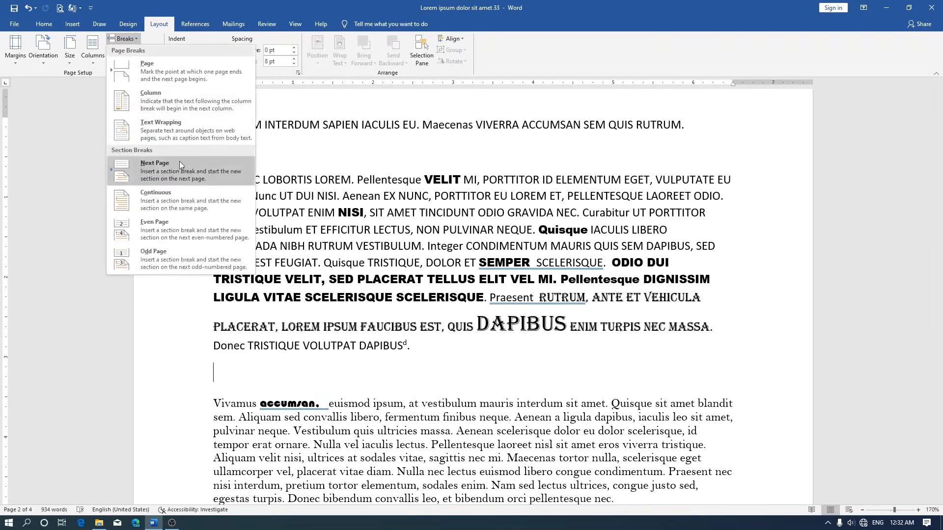
left_click(183, 204)
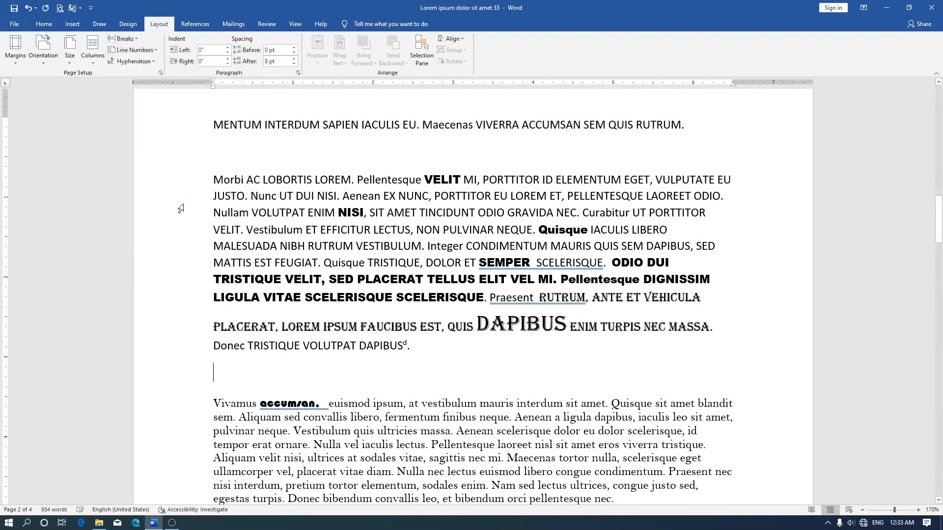
Show the formatting marks and check the section break above the "Vivamus accumsan" paragraph
scroll(362, 397, "down", 5)
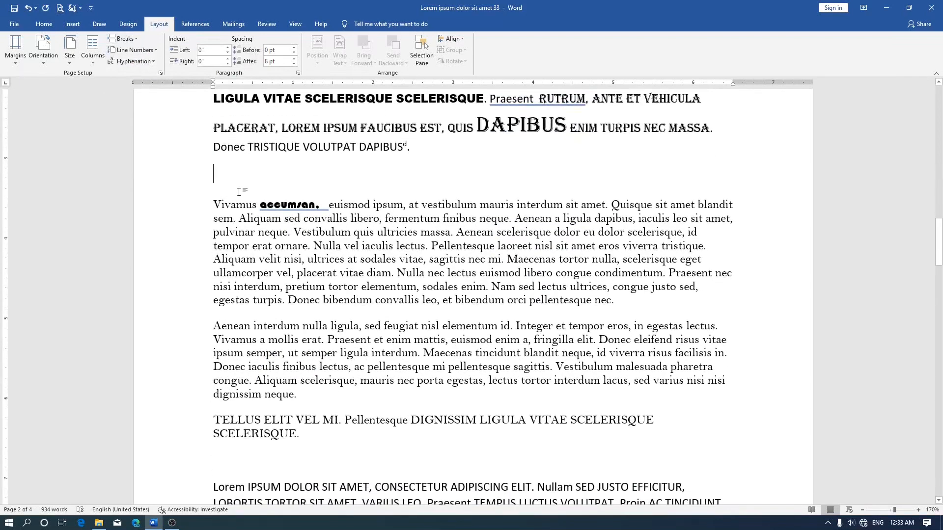
left_click(49, 26)
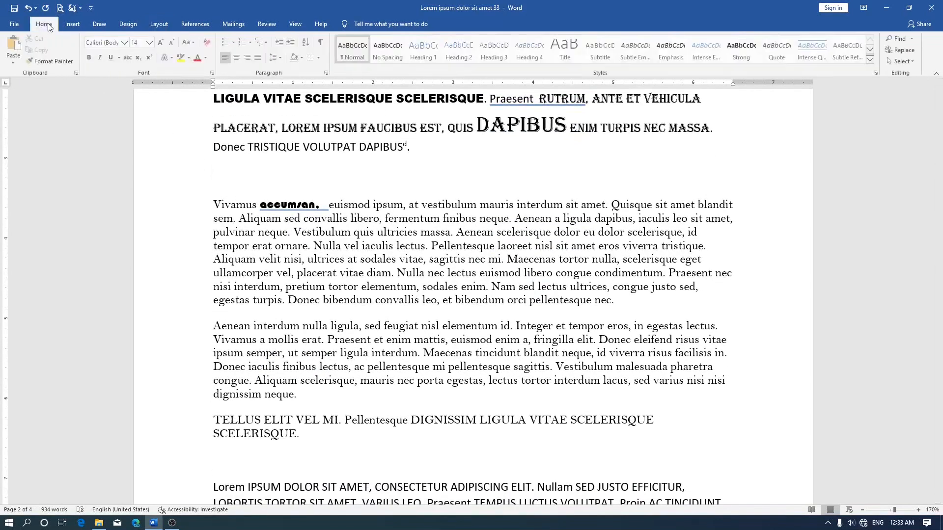
left_click(324, 42)
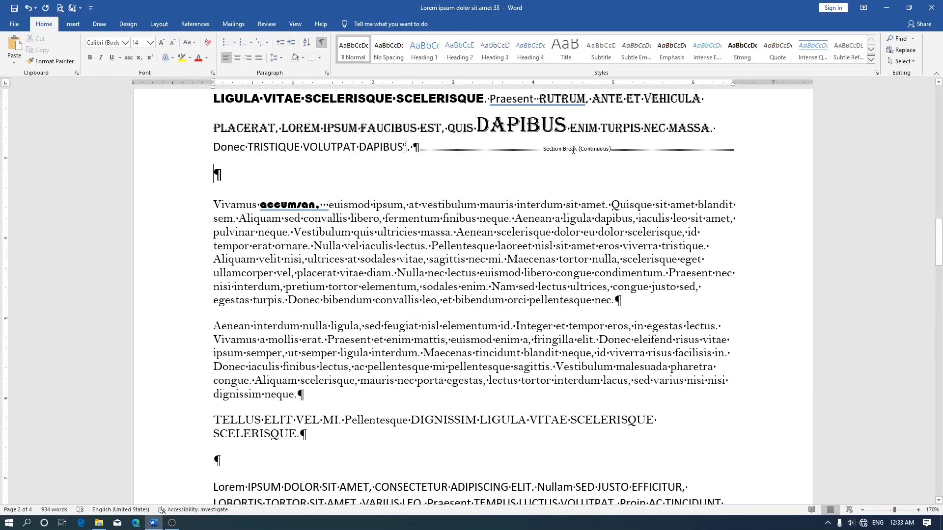
scroll(617, 159, "down", 1)
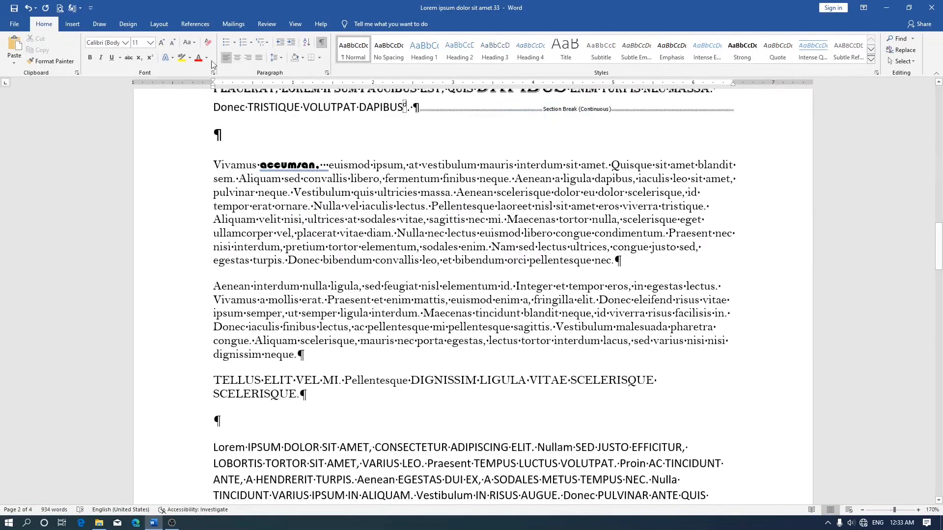
Add an empty line between the "Sdfasdf sadf sad fsa fdsa f" line and the table, and insert a Next Page section break there
left_click(159, 24)
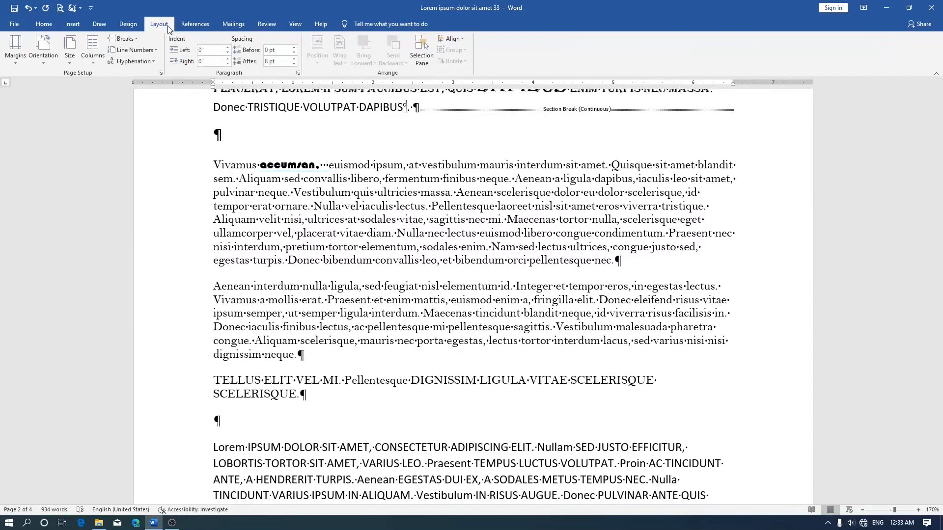
left_click(122, 38)
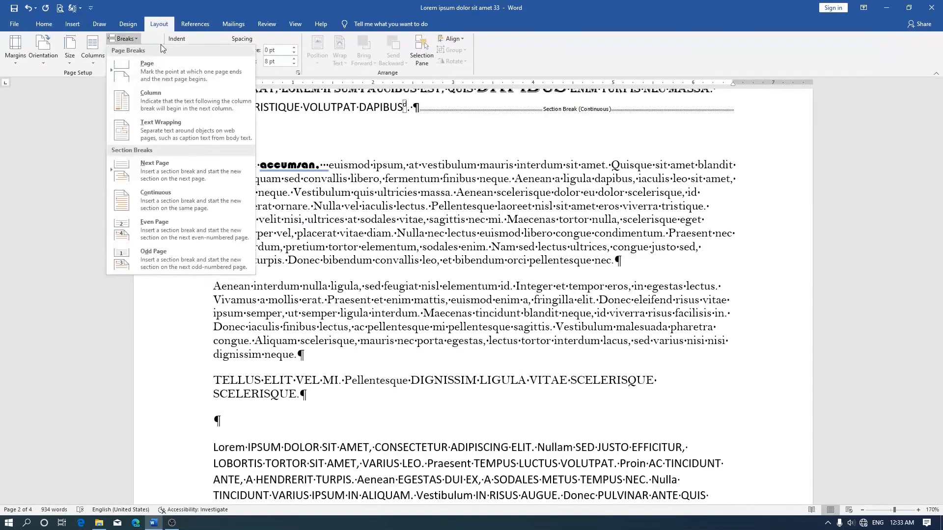
left_click(187, 182)
scroll(367, 255, "down", 10)
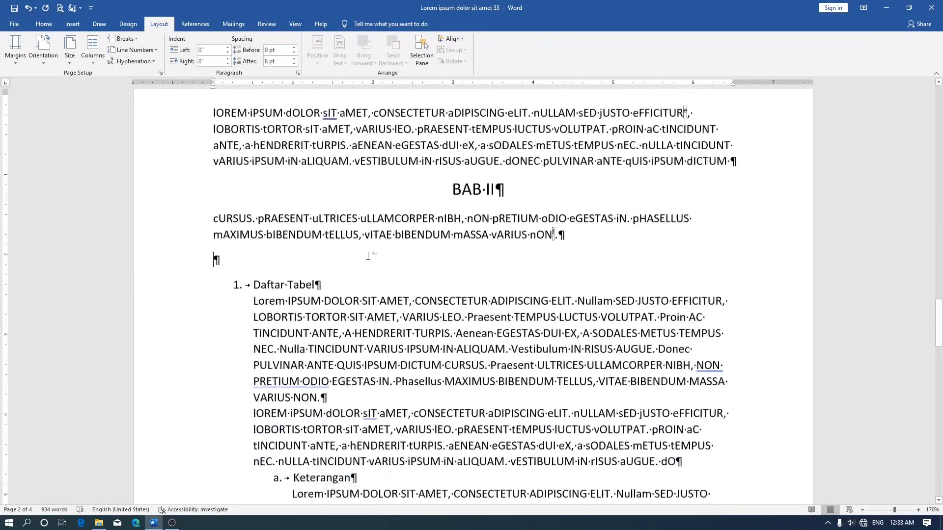
scroll(368, 256, "down", 15)
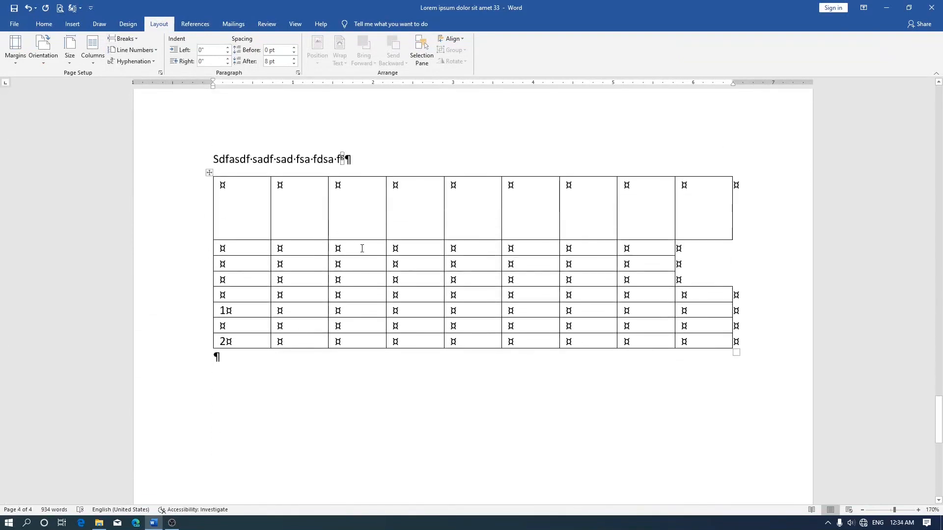
scroll(362, 248, "up", 5)
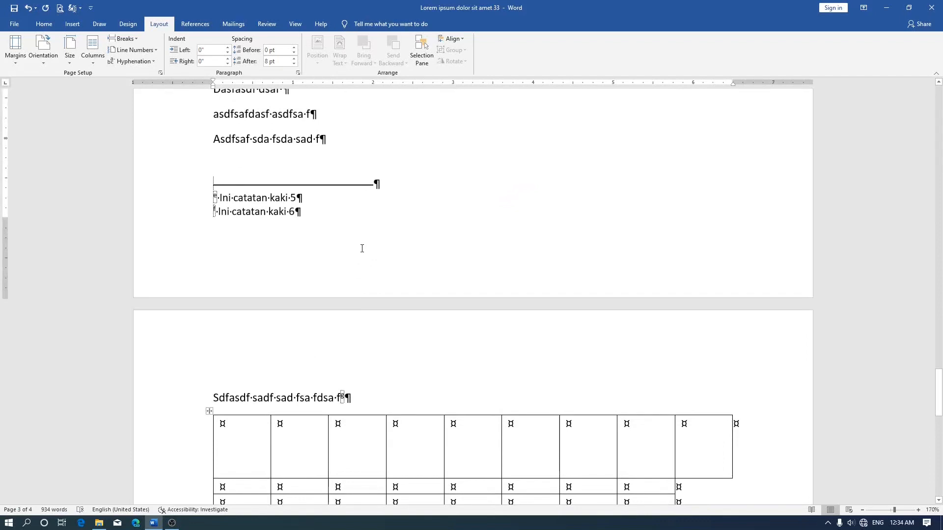
scroll(361, 248, "down", 3)
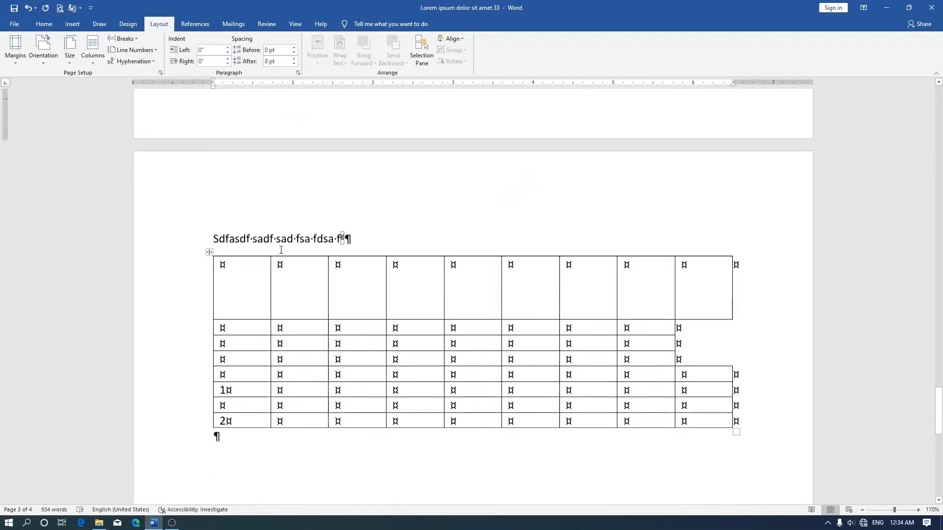
left_click(269, 238)
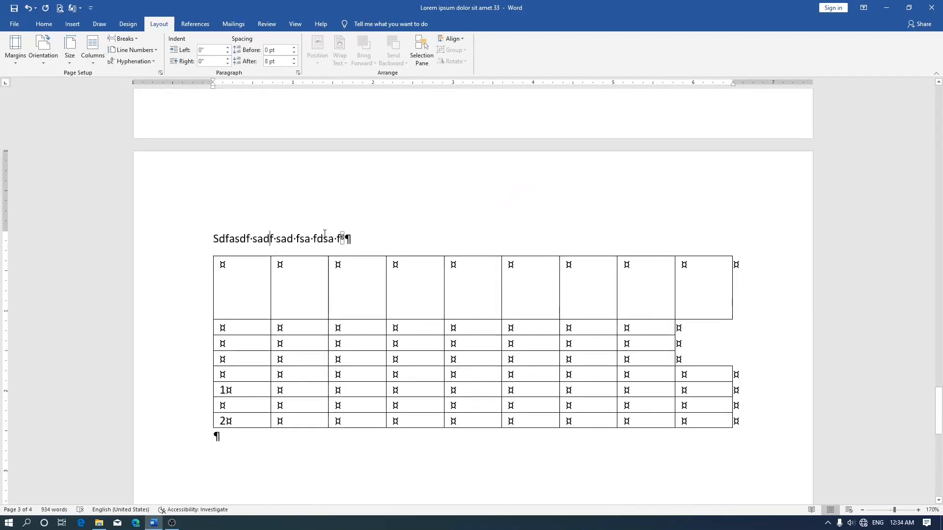
left_click(214, 240)
left_click(361, 244)
key("Return")
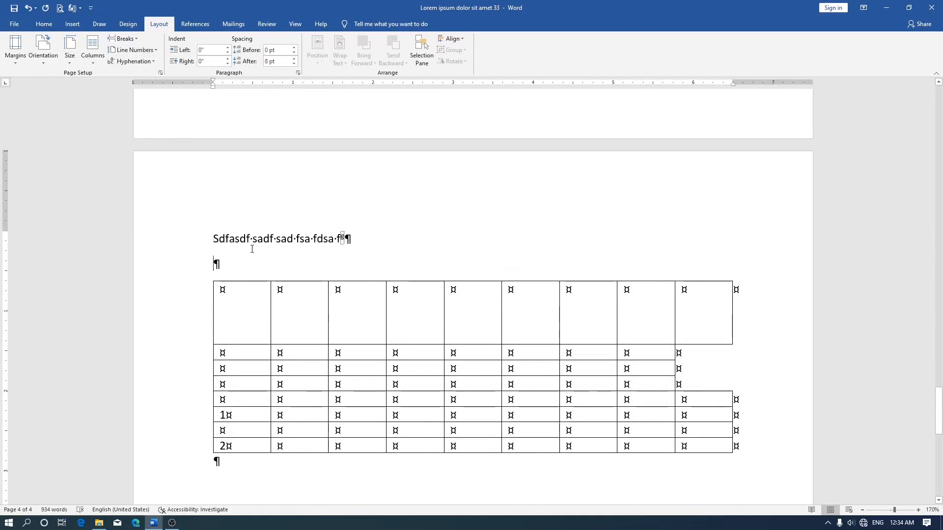
left_click(126, 40)
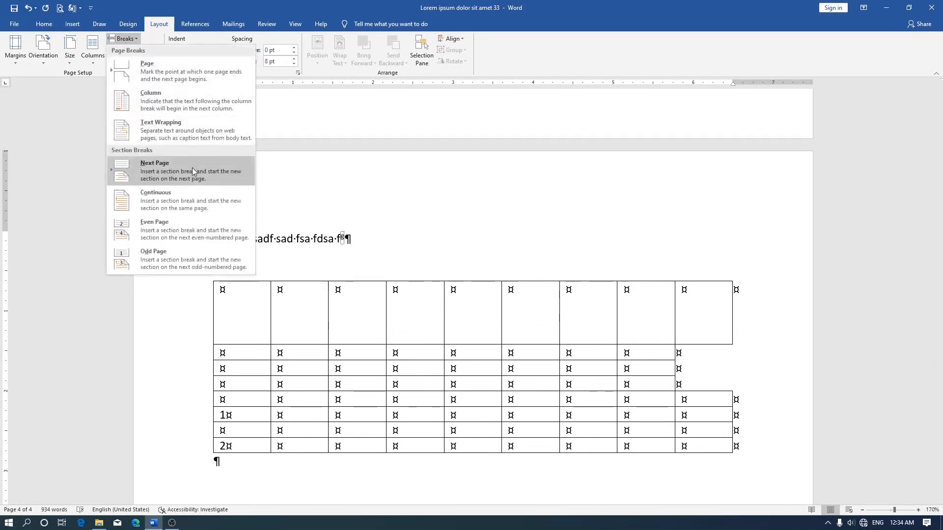
left_click(236, 180)
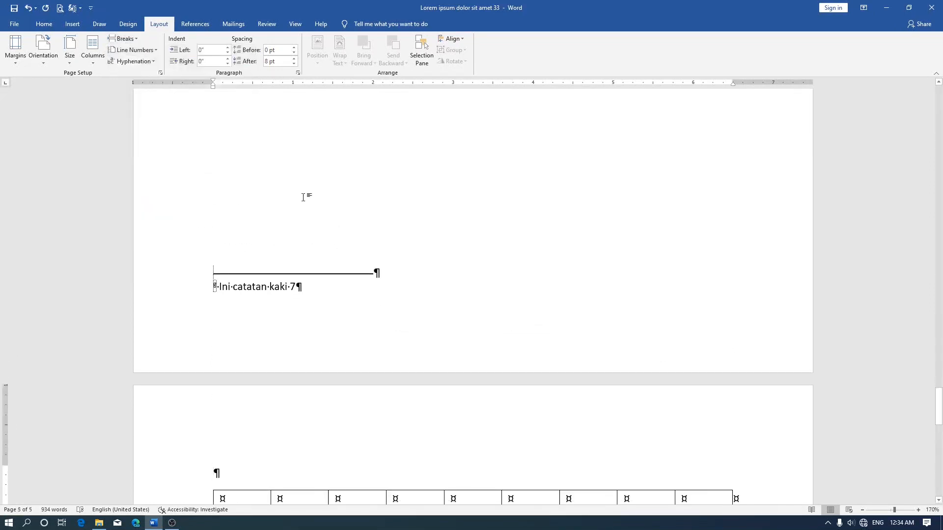
Set the footnote numbering to Restart each section, applied to this section only
scroll(303, 197, "up", 5)
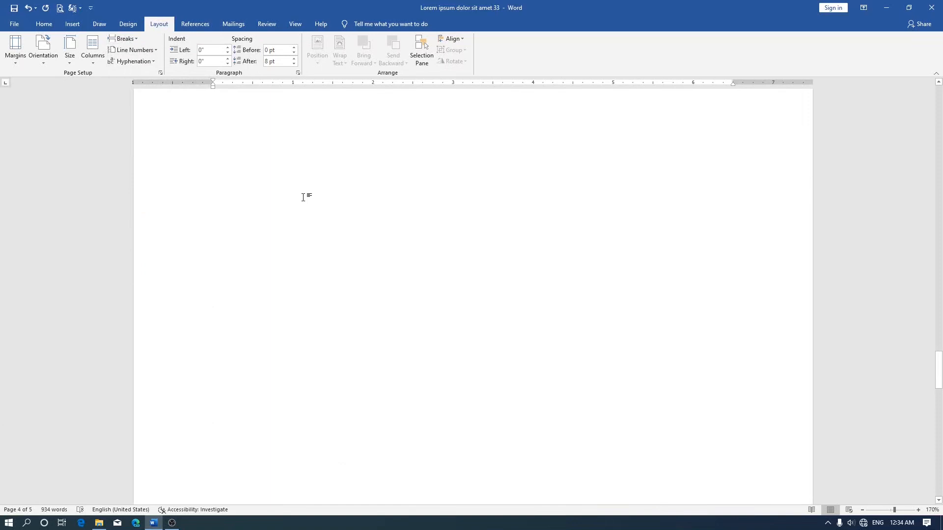
scroll(303, 198, "up", 15)
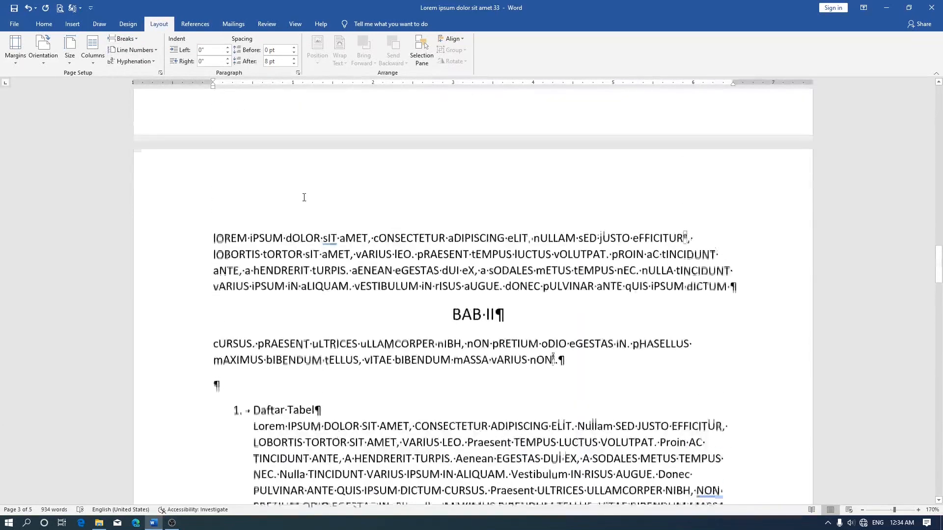
scroll(304, 198, "up", 20)
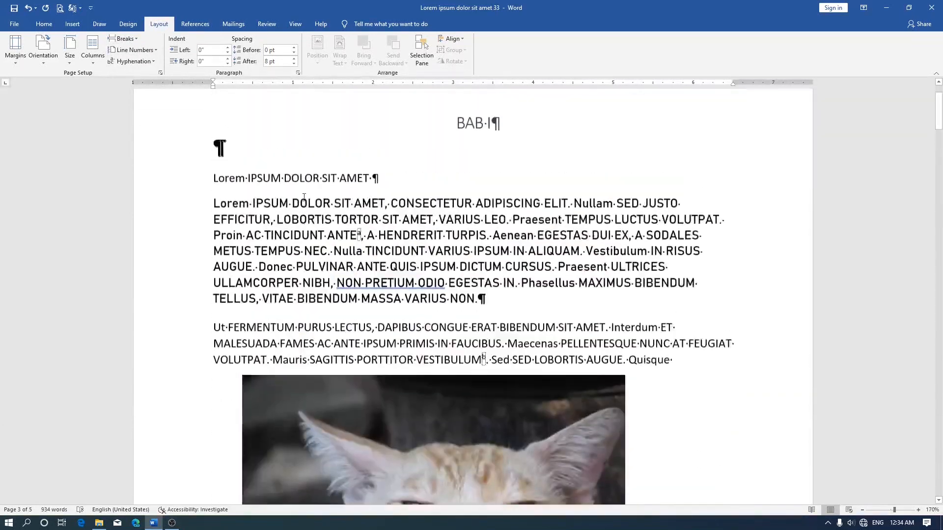
scroll(304, 198, "up", 2)
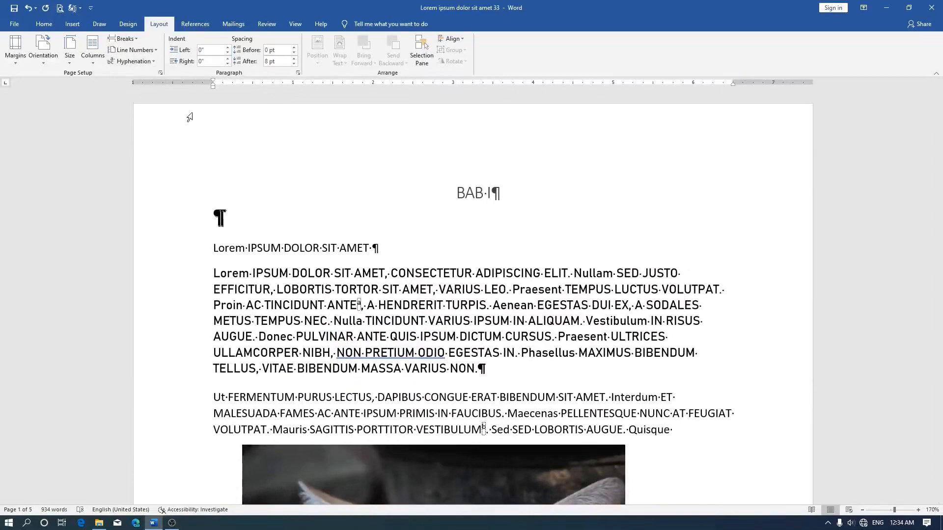
scroll(222, 189, "down", 2)
scroll(222, 189, "up", 2)
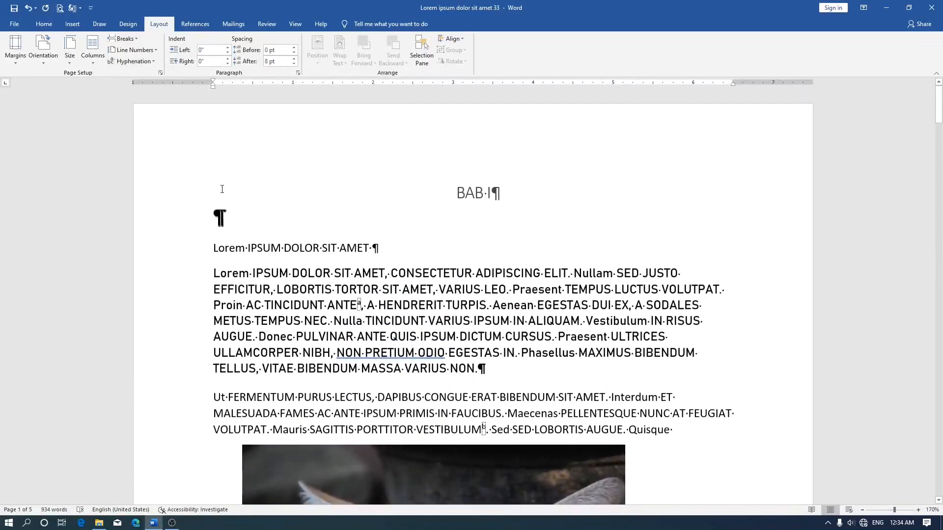
left_click(191, 27)
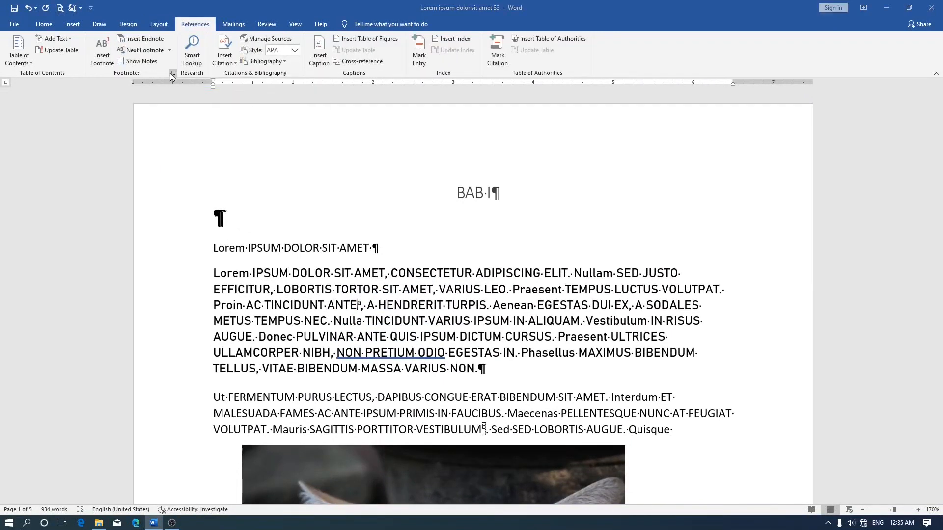
left_click(173, 73)
left_click(497, 296)
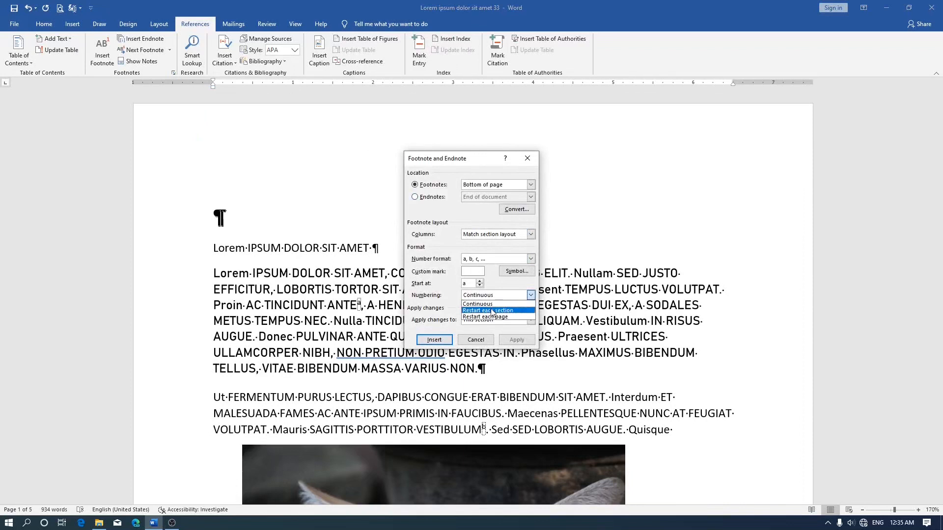
left_click(492, 311)
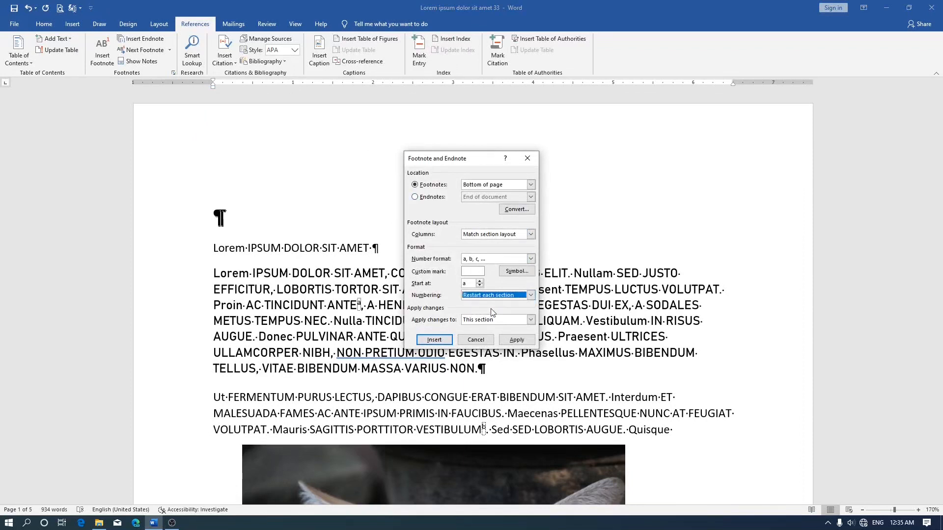
left_click(516, 341)
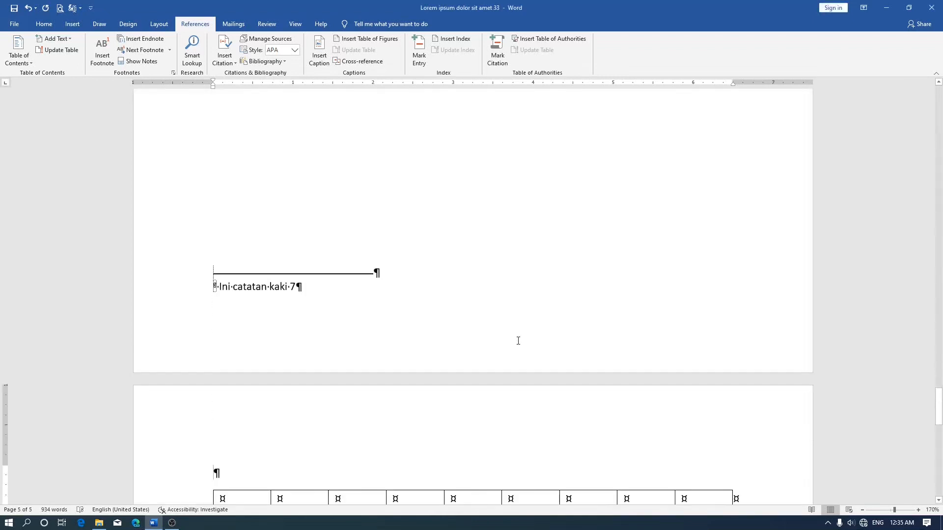
Examine the footnote marks and notes on pages 2 to 5 around the section breaks, including the note referenced after "VOLUTPAT DAPIBUS"
scroll(518, 341, "up", 8)
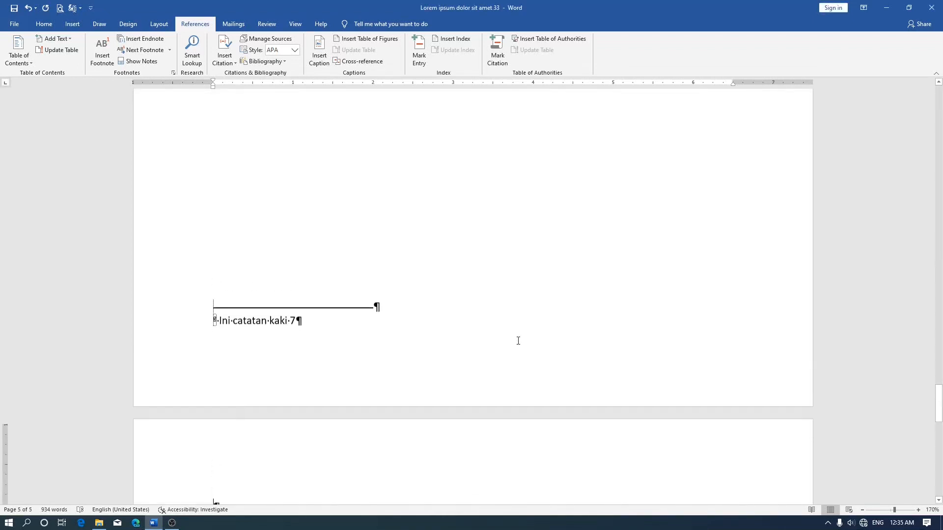
scroll(518, 341, "up", 10)
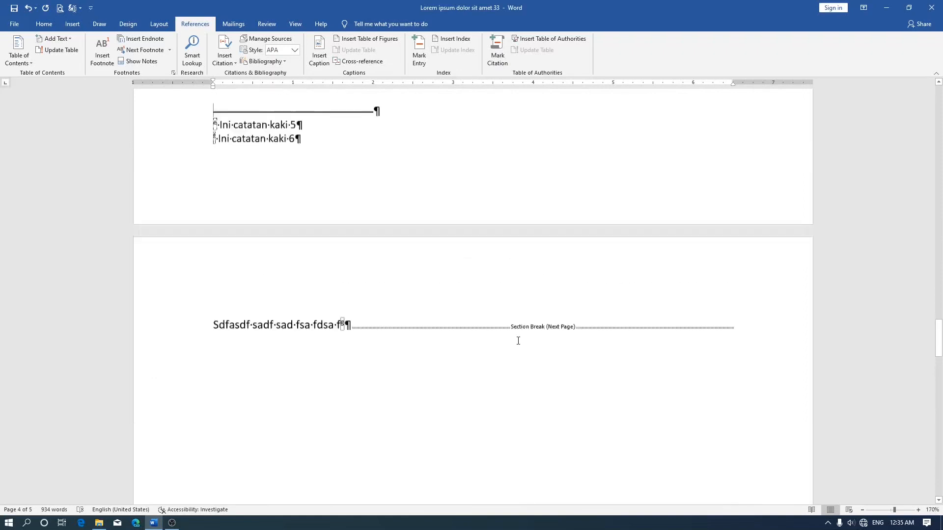
scroll(518, 340, "up", 10)
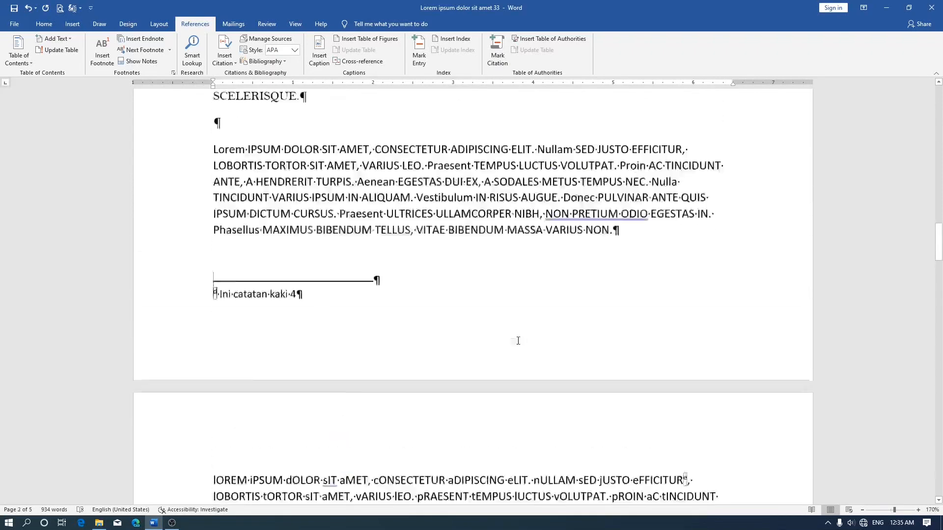
scroll(518, 341, "up", 1)
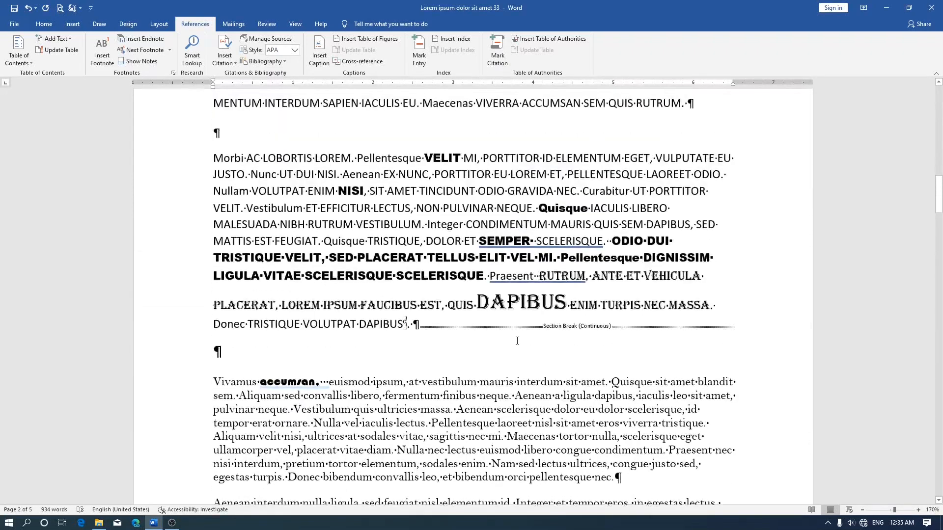
scroll(484, 328, "up", 5)
scroll(484, 328, "down", 3)
scroll(403, 335, "up", 3)
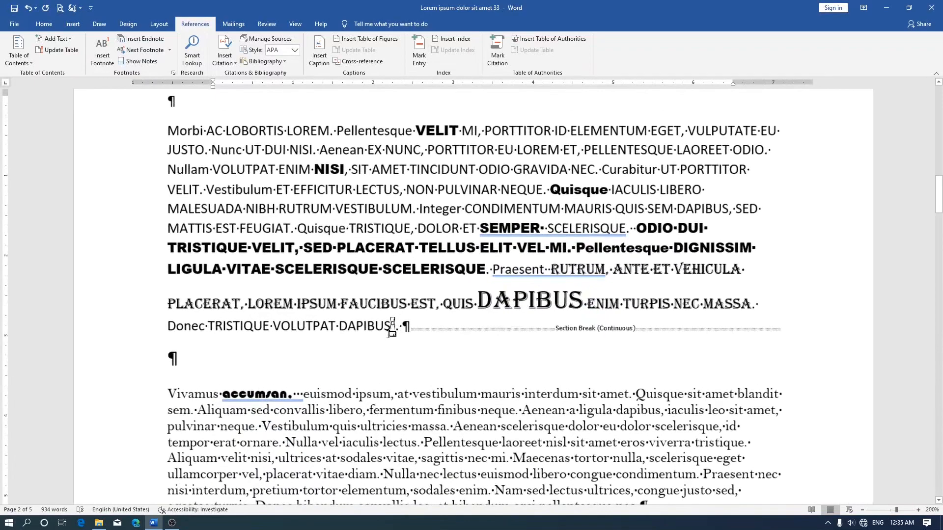
double_click(392, 326)
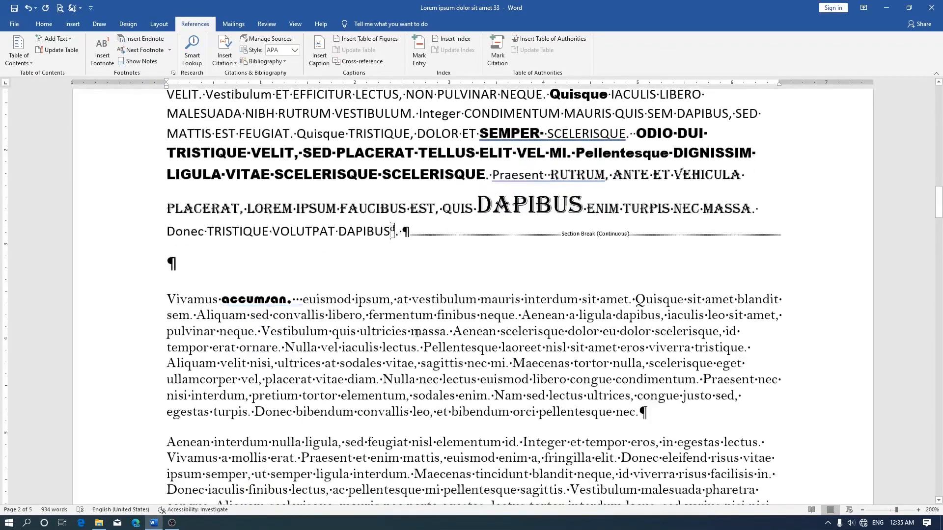
scroll(390, 335, "down", 1)
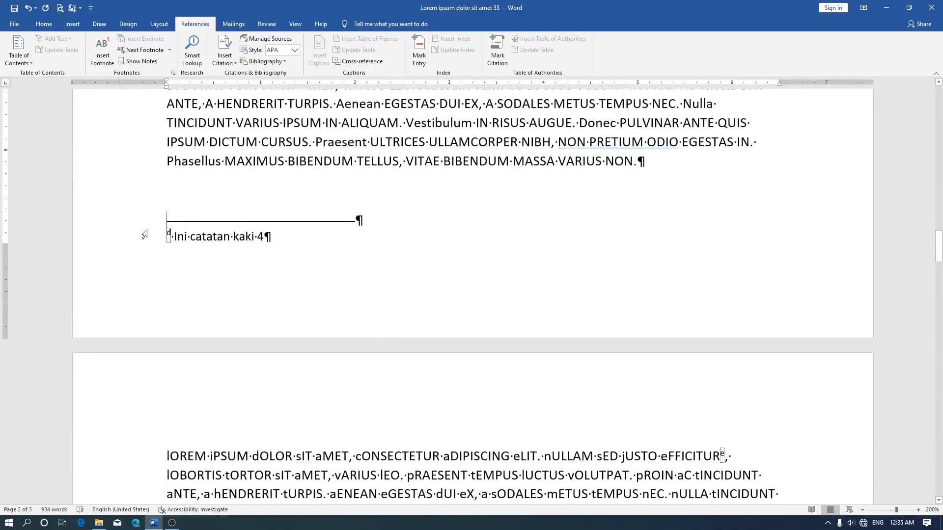
scroll(171, 241, "down", 12)
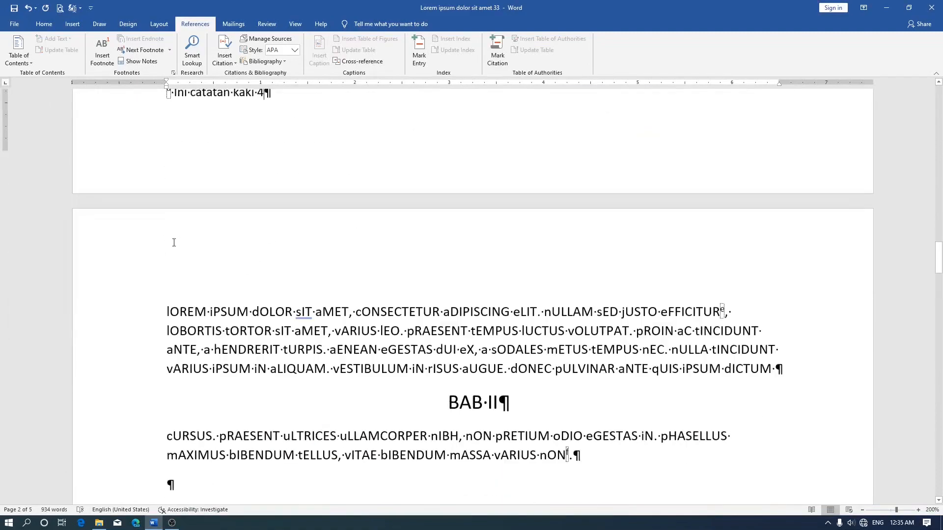
scroll(200, 257, "down", 6)
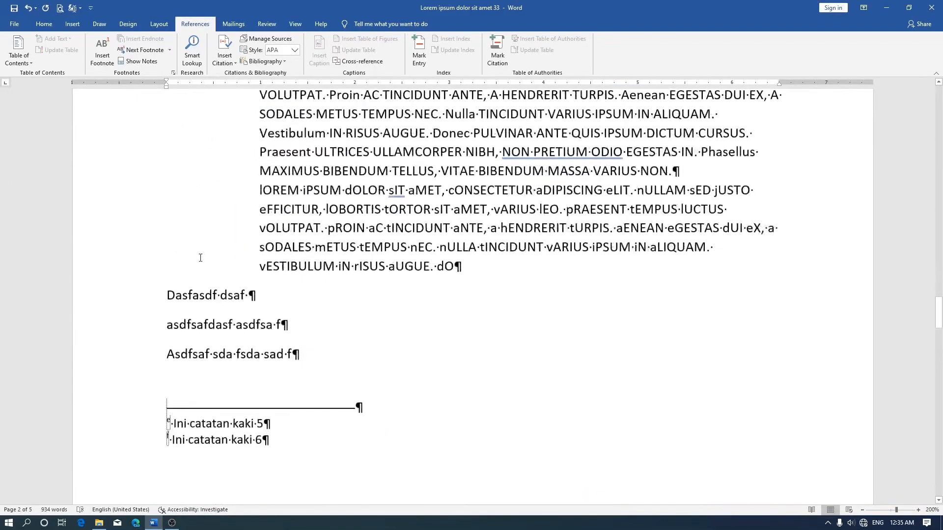
left_click(187, 384)
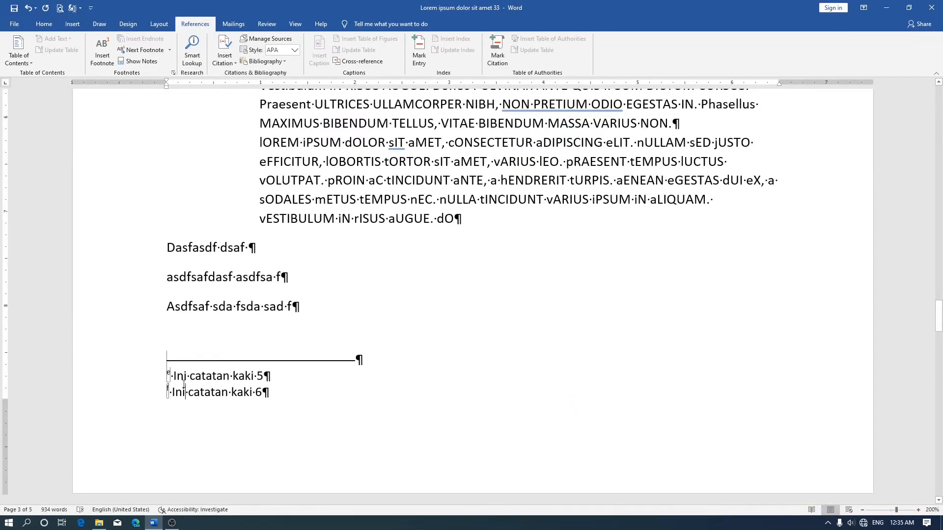
scroll(347, 316, "up", 3)
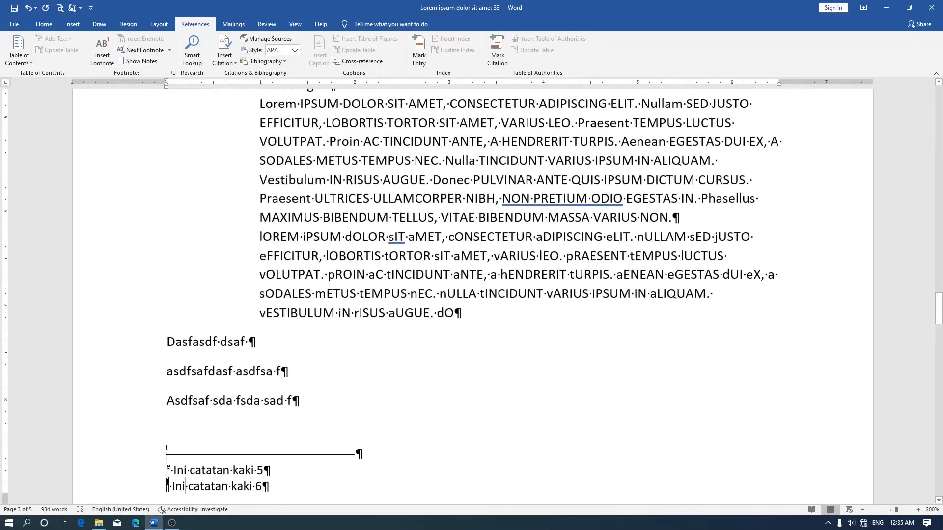
Select the whole document and set its footnote numbering to Restart each section for the selected sections
left_click(372, 244)
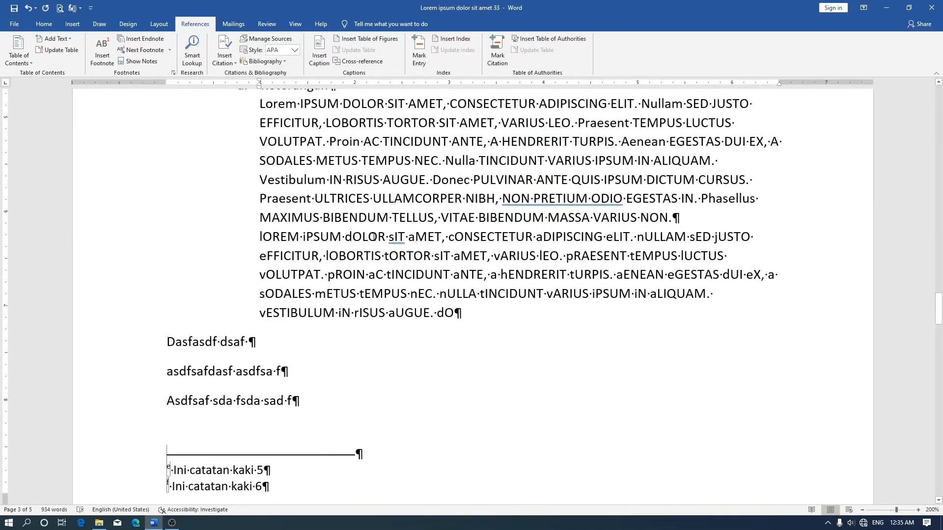
key("ctrl+a")
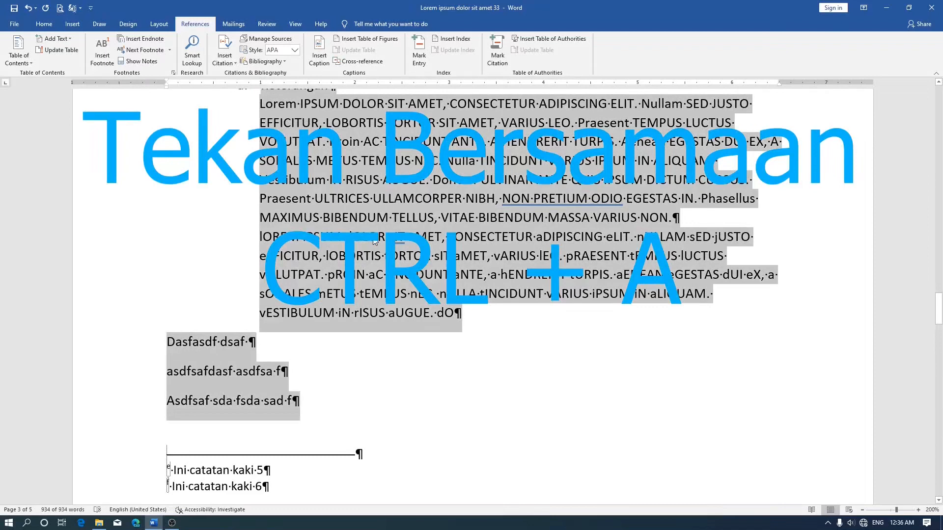
left_click(173, 72)
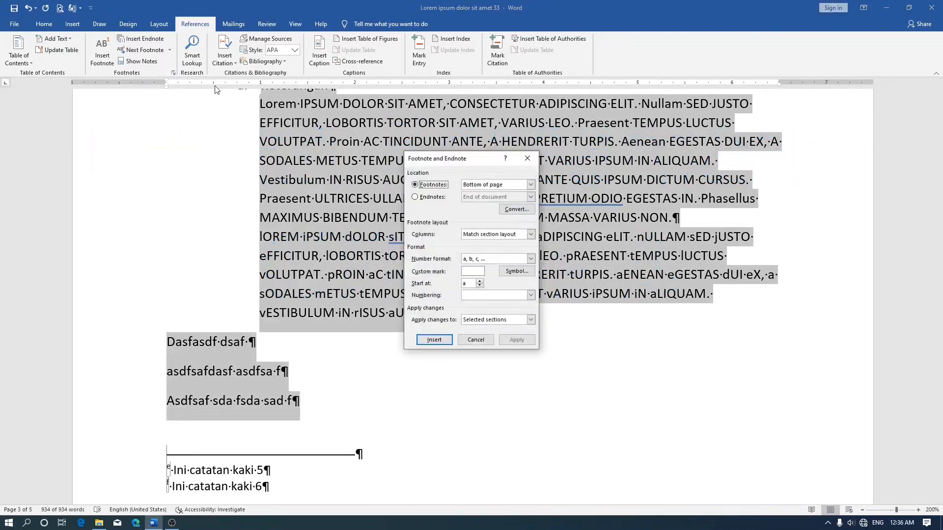
left_click(500, 295)
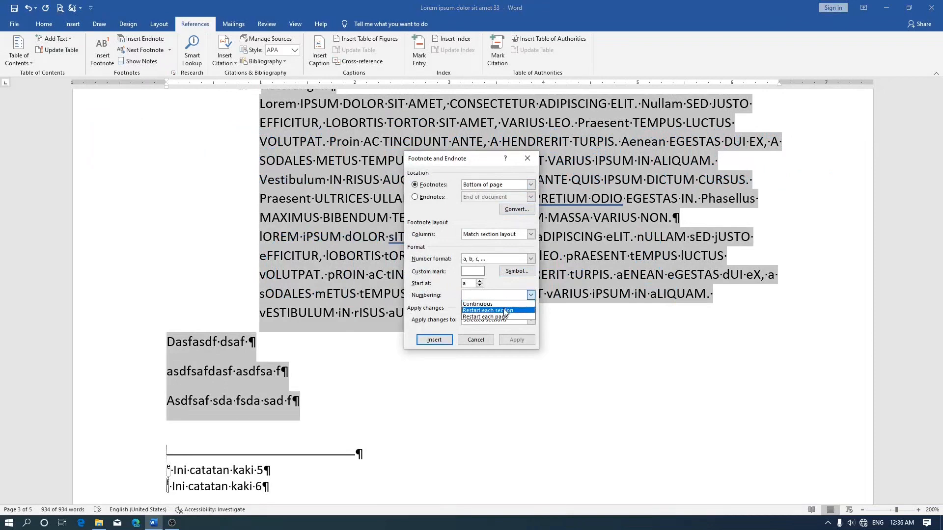
left_click(503, 310)
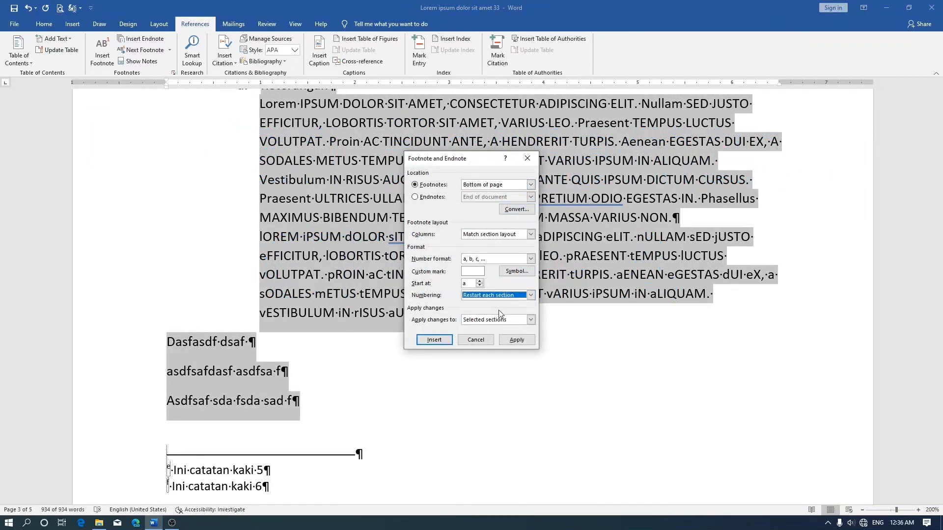
left_click(516, 340)
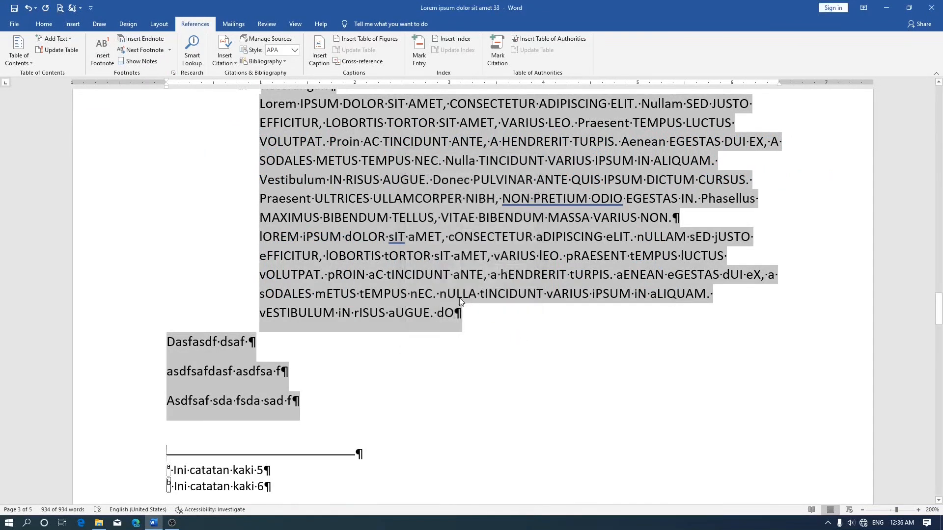
Check the footnote marks on page 3 and after "VOLUTPAT DAPIBUS" on page 2, and review the footnote numbering setting of the section
left_click(329, 403)
scroll(295, 383, "down", 3)
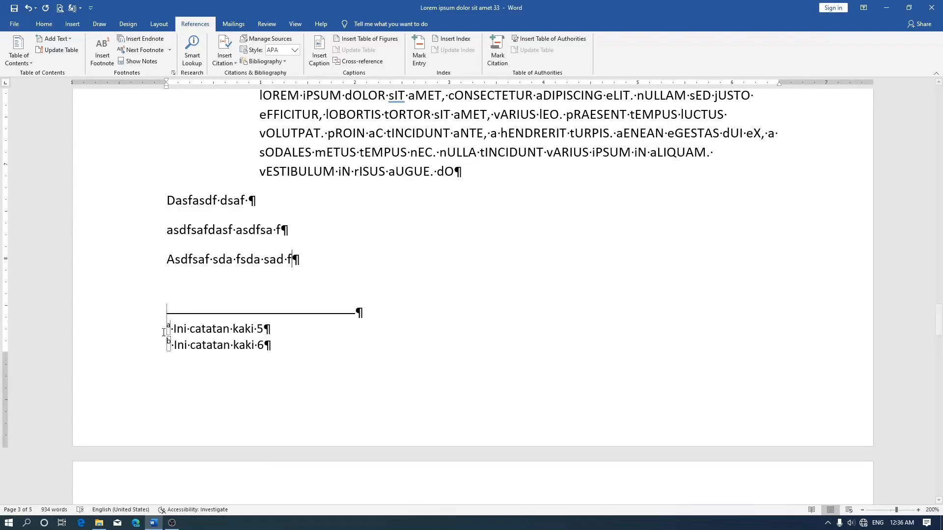
scroll(163, 332, "up", 7)
scroll(163, 332, "up", 12)
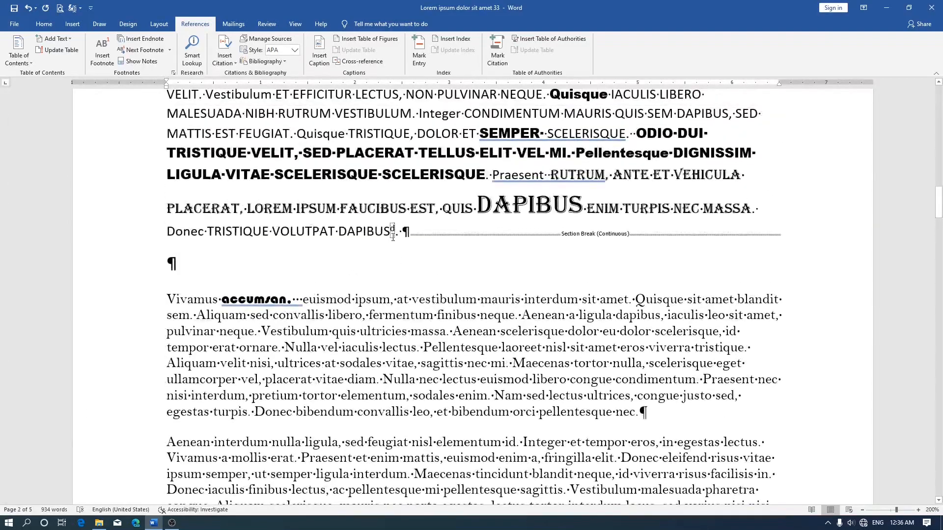
mouse_move(398, 234)
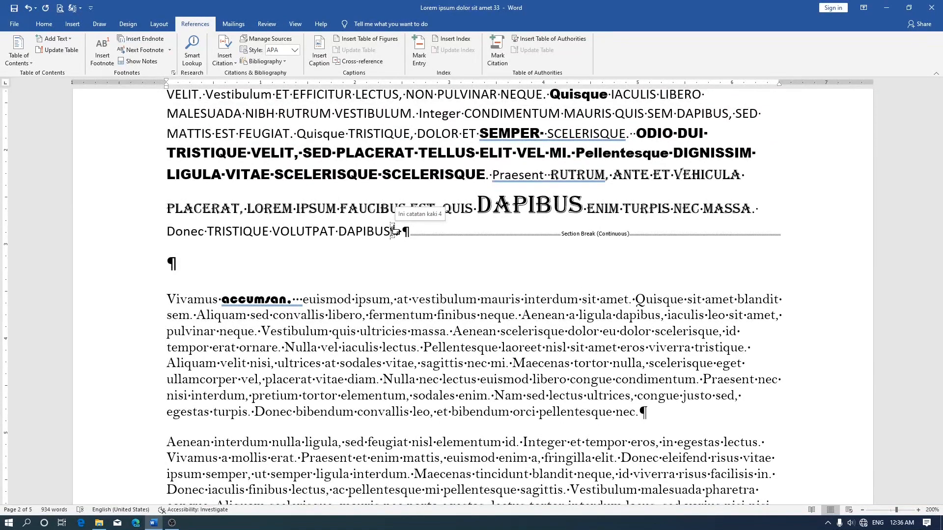
double_click(395, 231)
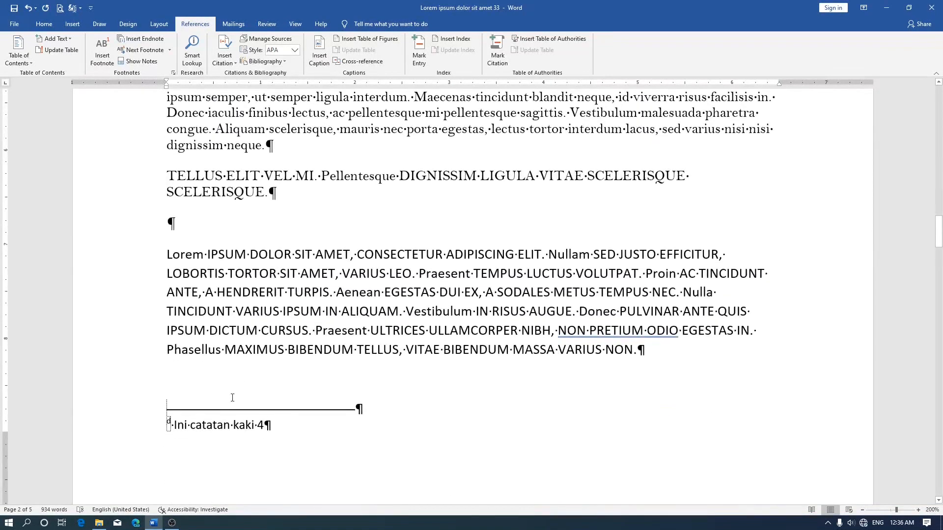
scroll(225, 406, "up", 6)
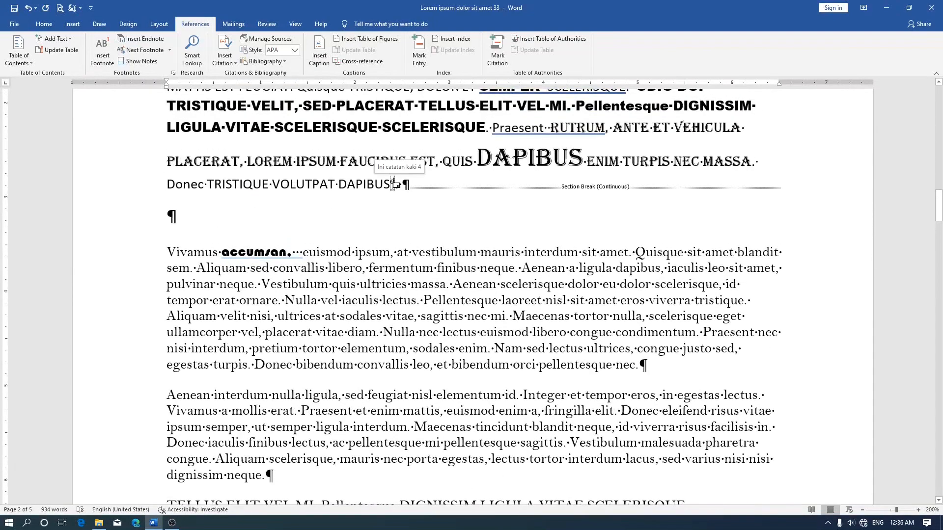
left_click(168, 72)
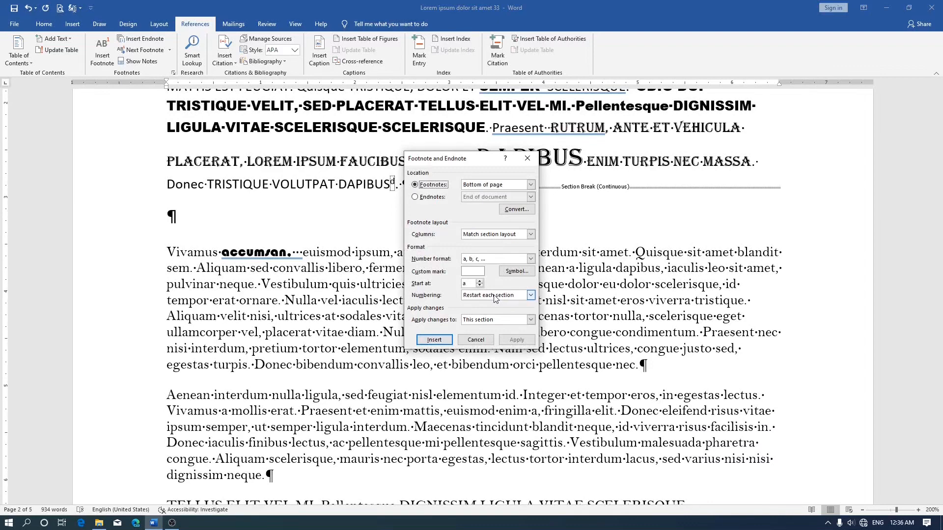
left_click(475, 339)
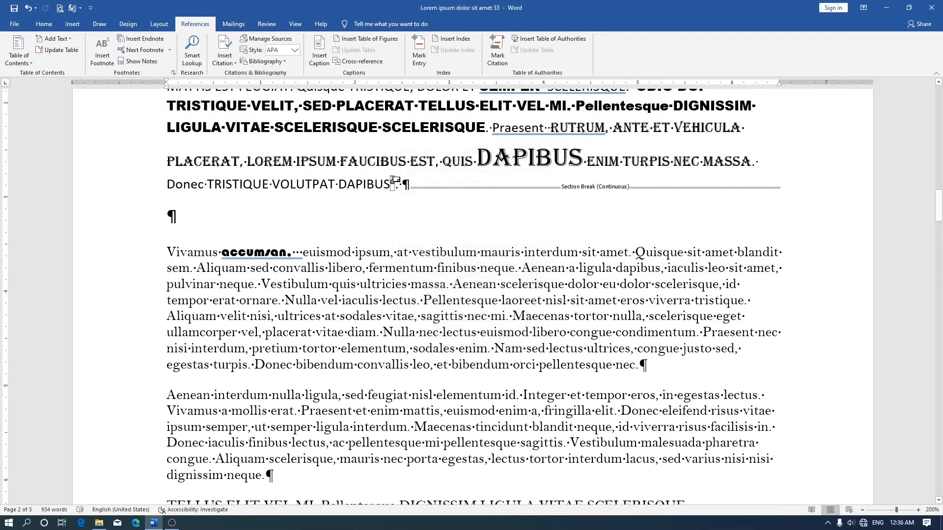
Move the section break after "VOLUTPAT DAPIBUS" onto its own line and add the footnote "Ini catatan kaki a1" after "bibendum orci pellentesque nec"
mouse_move(395, 180)
key("Return")
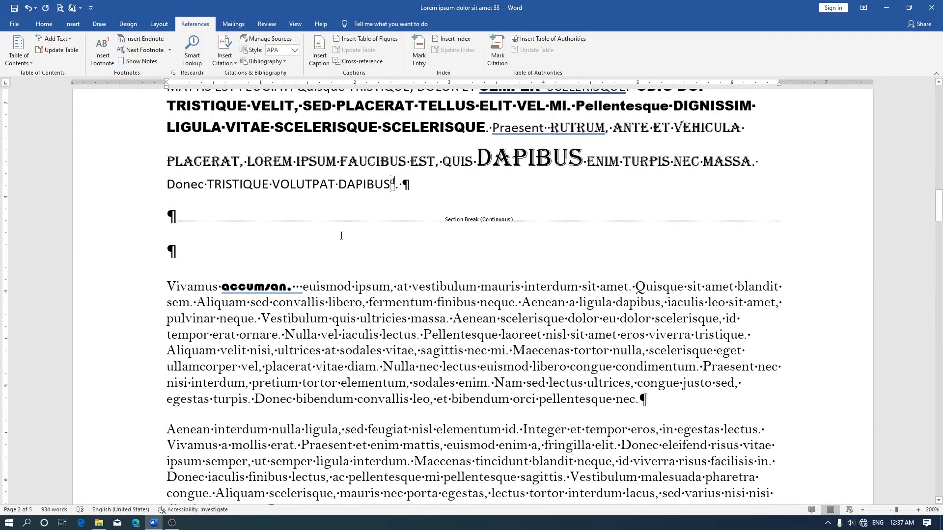
left_click(635, 400)
left_click(110, 66)
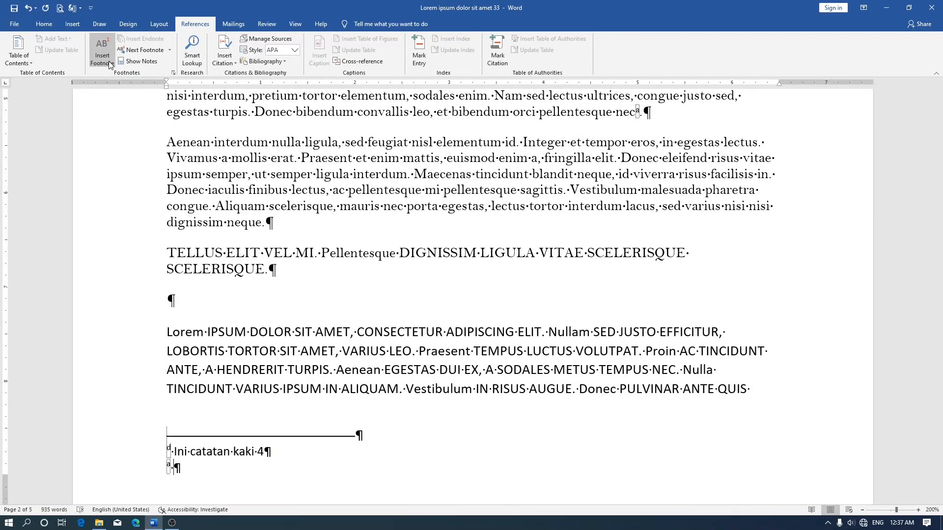
type("Ini catatan kaki ")
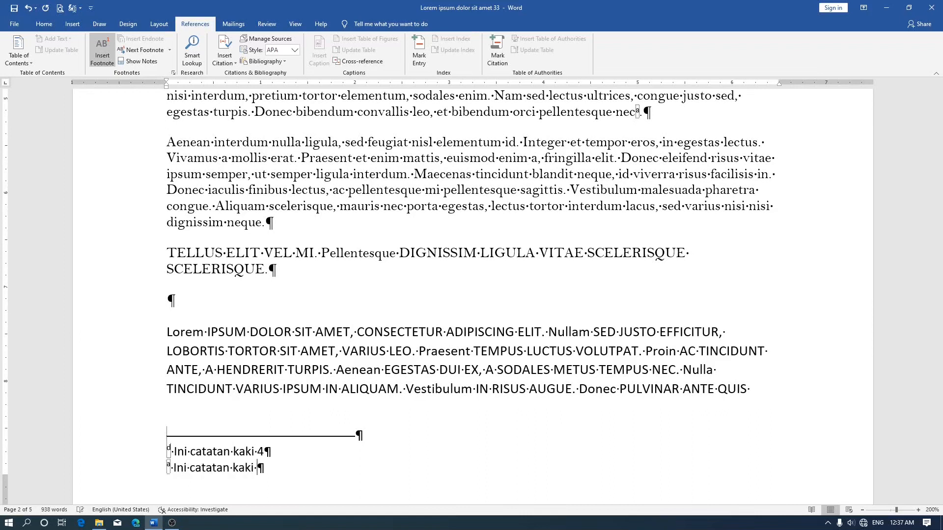
type("a1")
Examine the footnote marks and notes on pages 3 and 4, up to the note before the next-page section break
scroll(381, 311, "down", 12)
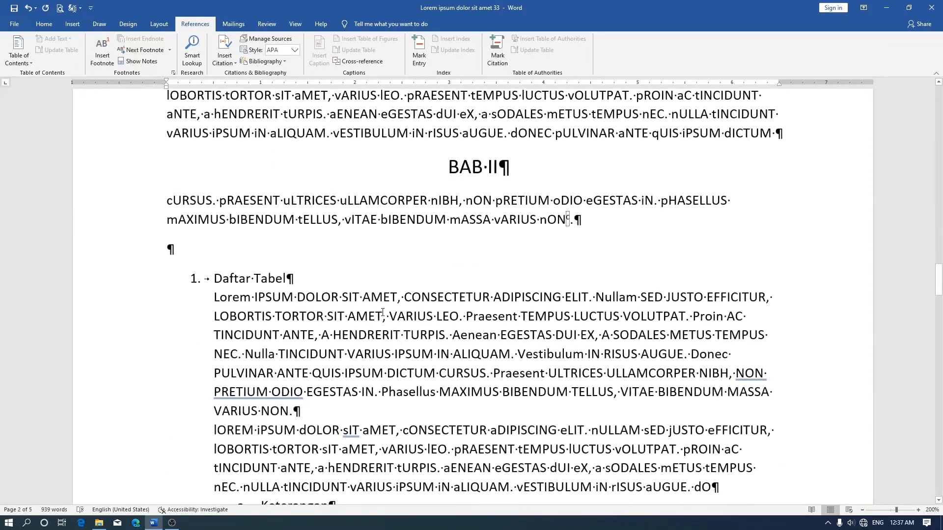
scroll(383, 312, "down", 15)
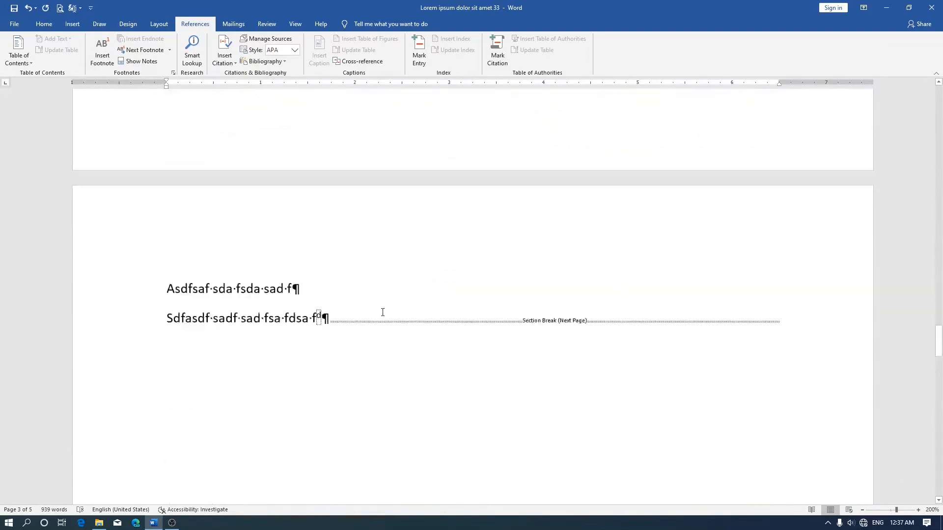
scroll(381, 311, "up", 2)
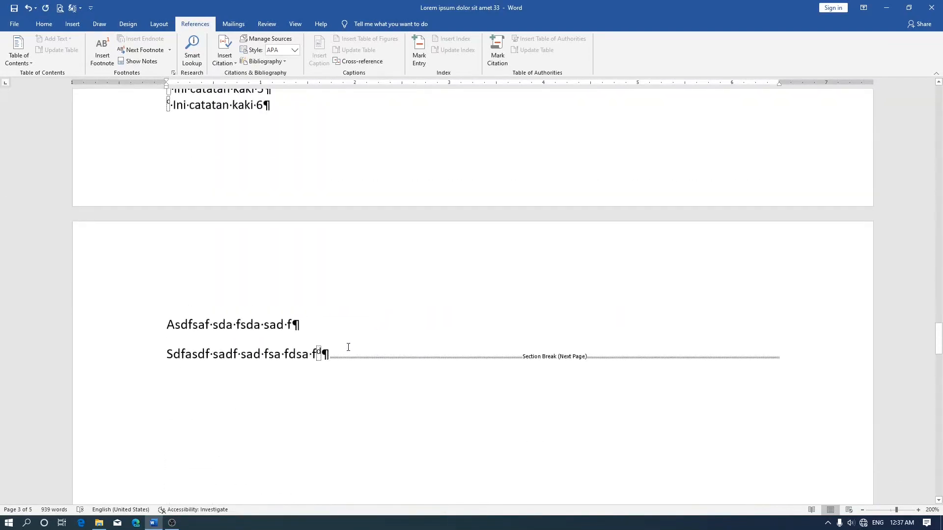
left_click(328, 355)
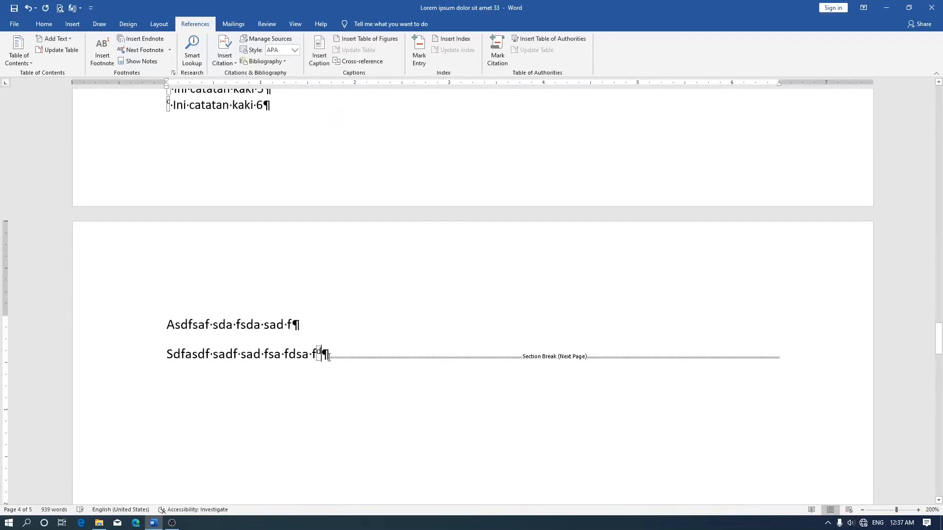
scroll(329, 355, "down", 1, "ctrl")
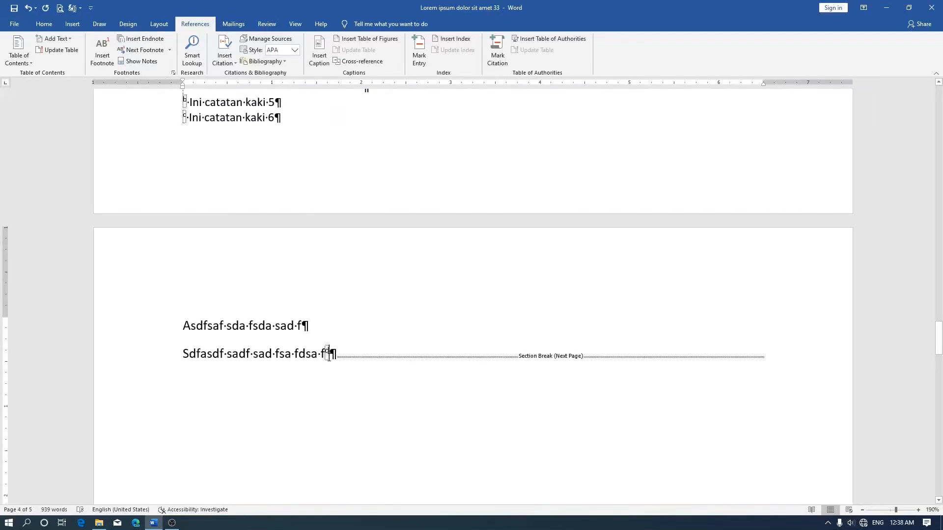
scroll(270, 290, "up", 1)
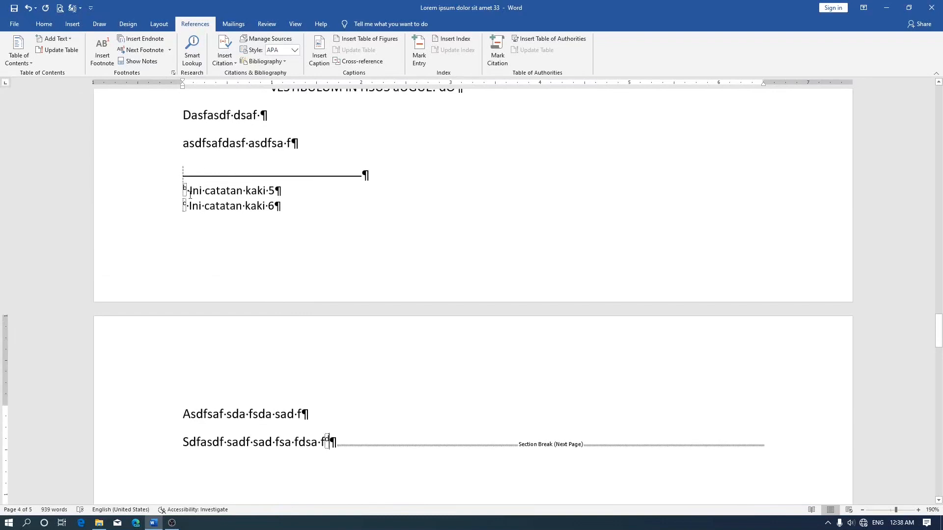
scroll(316, 346, "down", 3)
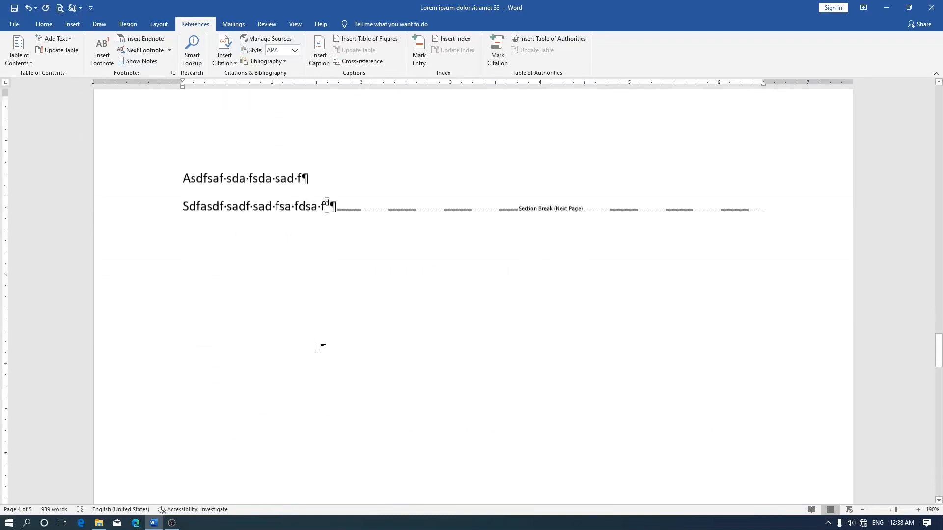
scroll(316, 347, "down", 8)
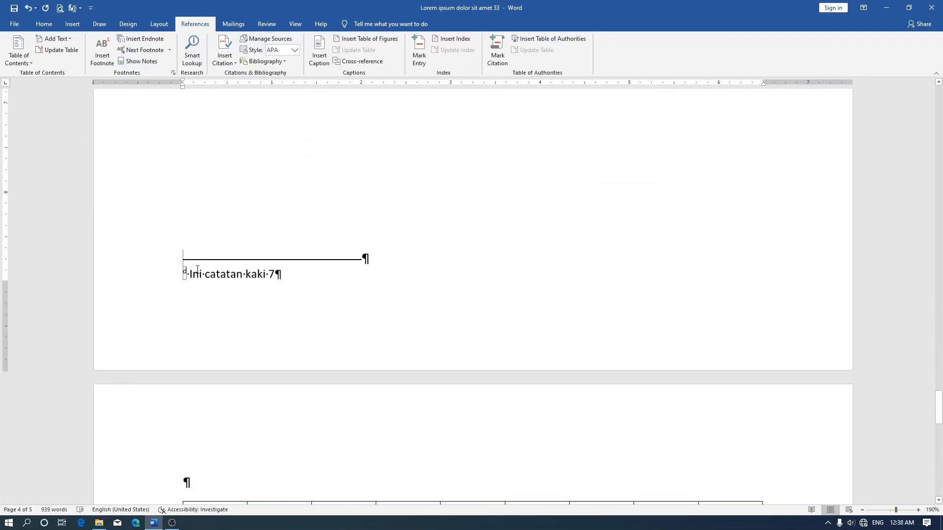
left_click(187, 270)
Enter "Ini adalah table" above the table on page 5 and attach the footnote "Ini adalah catatan kaki b1" to it
scroll(195, 281, "down", 4)
left_click(233, 307)
scroll(233, 306, "up", 1)
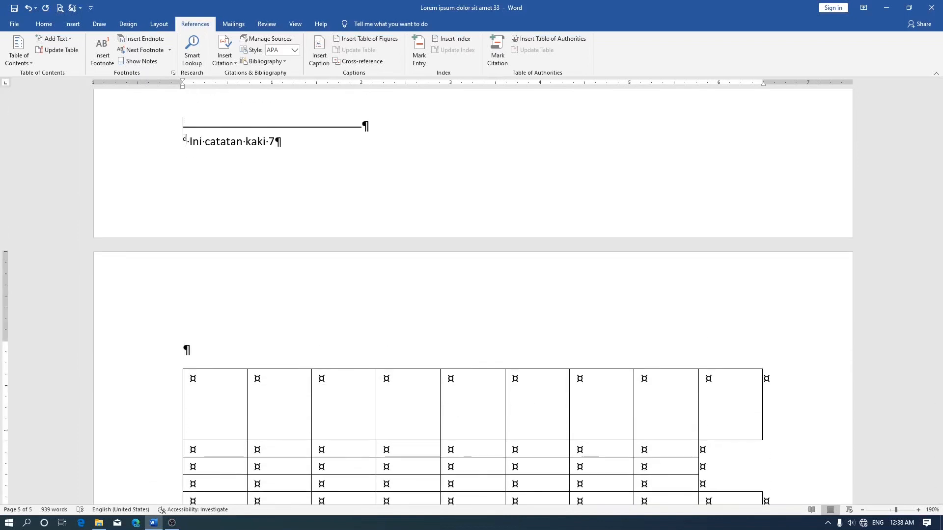
type("Ini adalah table")
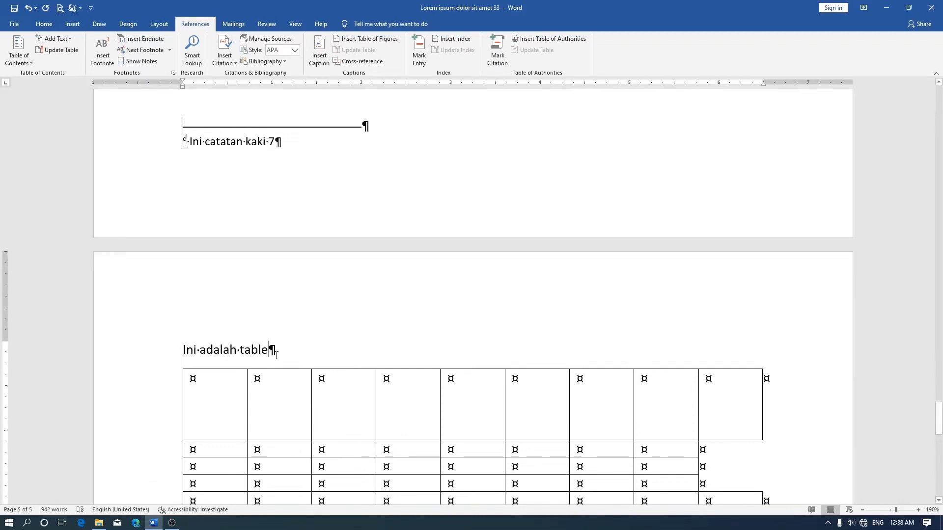
left_click(103, 54)
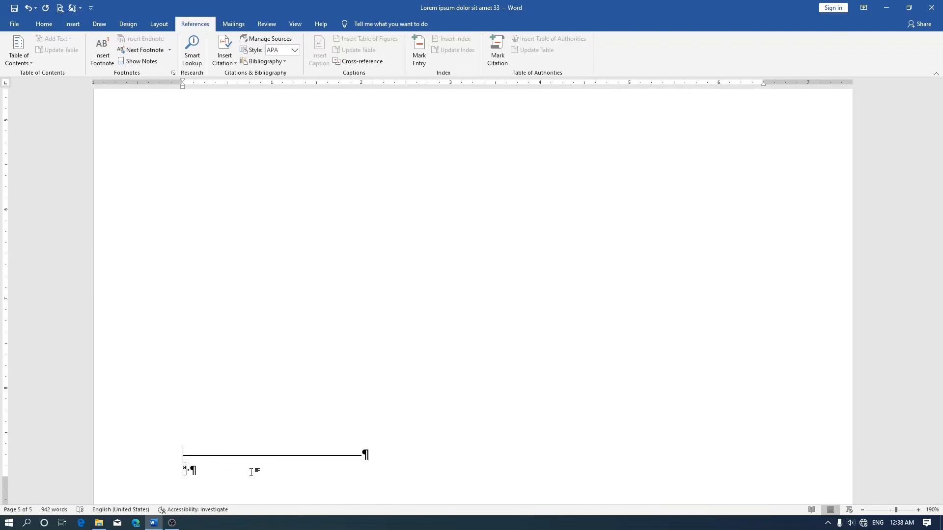
type("Ini adalah catatan kaki b1")
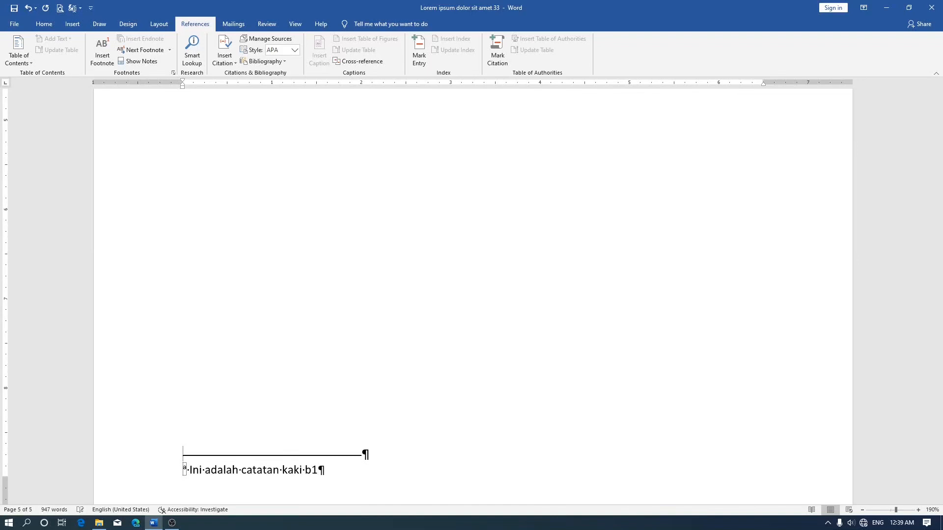
Add the line "Ini adalah gambar" below "Ini adalah table" and insert a footnote with empty note text at its end
scroll(252, 472, "down", 2)
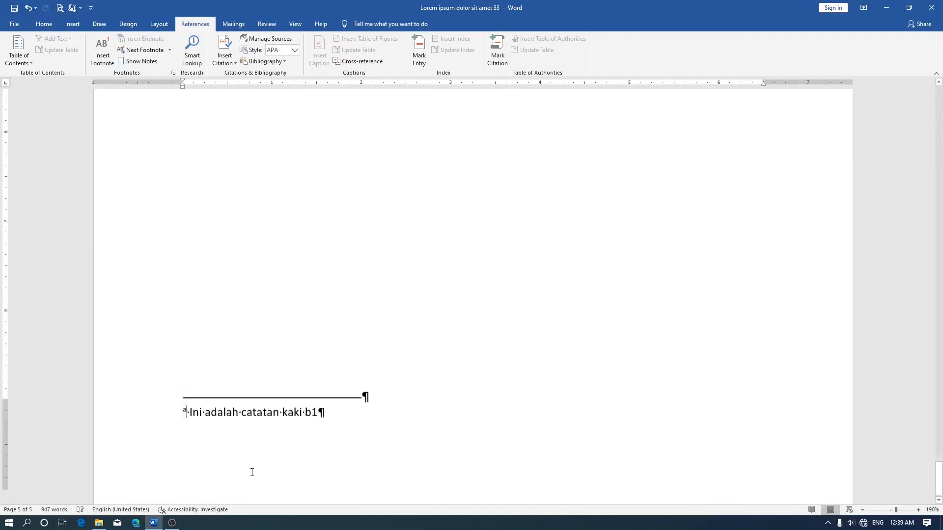
scroll(282, 442, "up", 15)
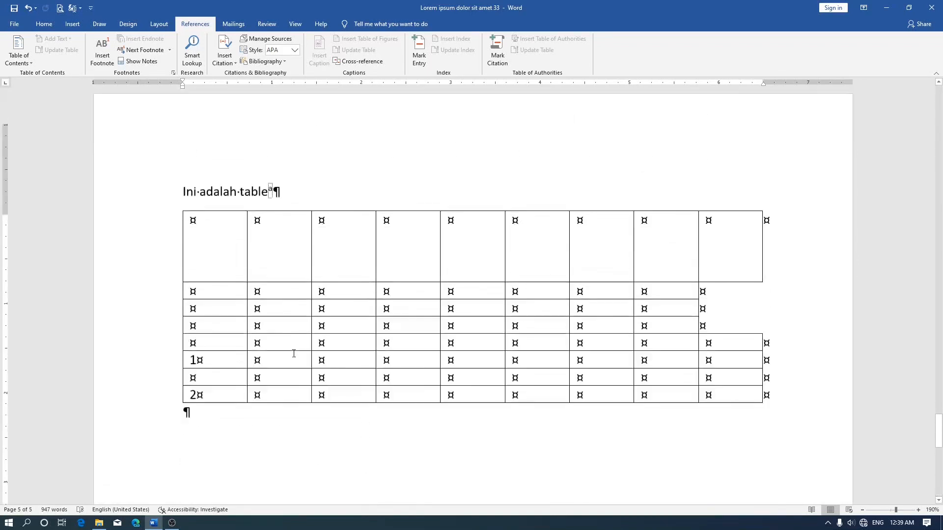
left_click(314, 228)
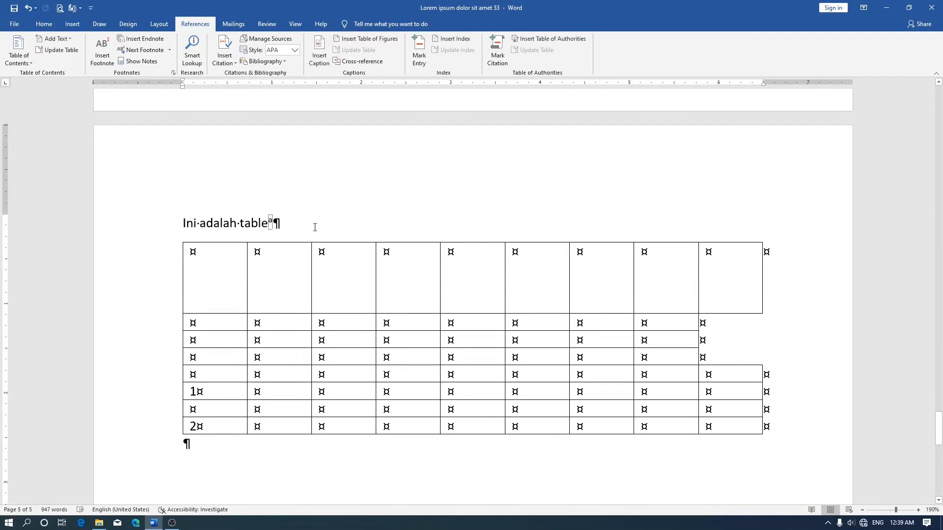
key("Return")
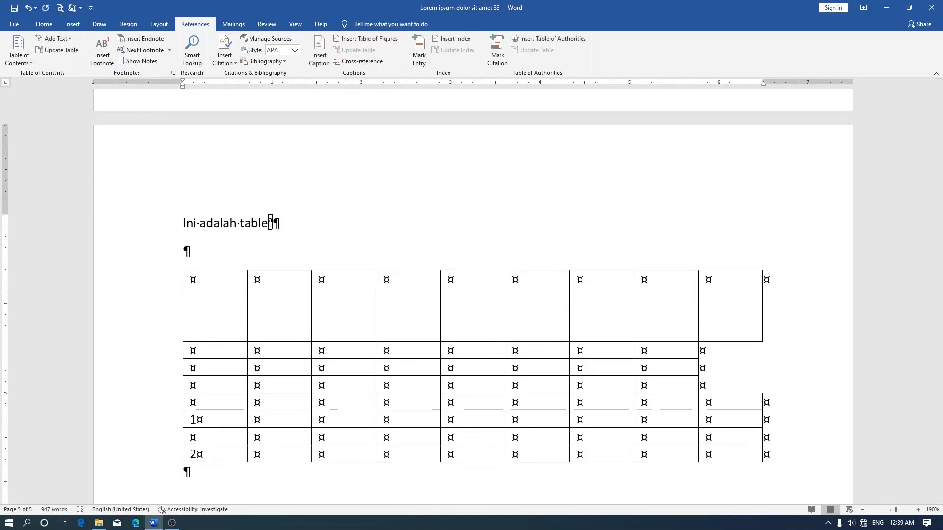
type("Ini adalah gambar")
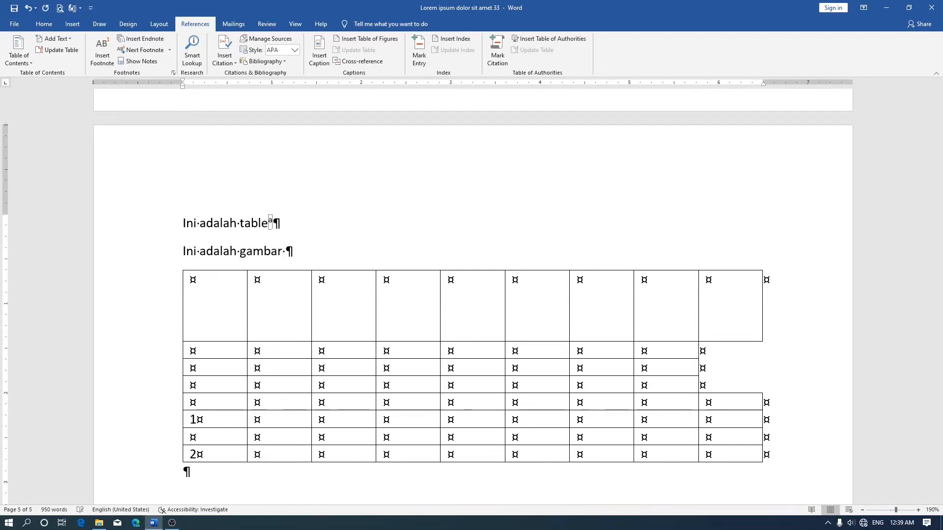
key("BackSpace")
left_click(102, 52)
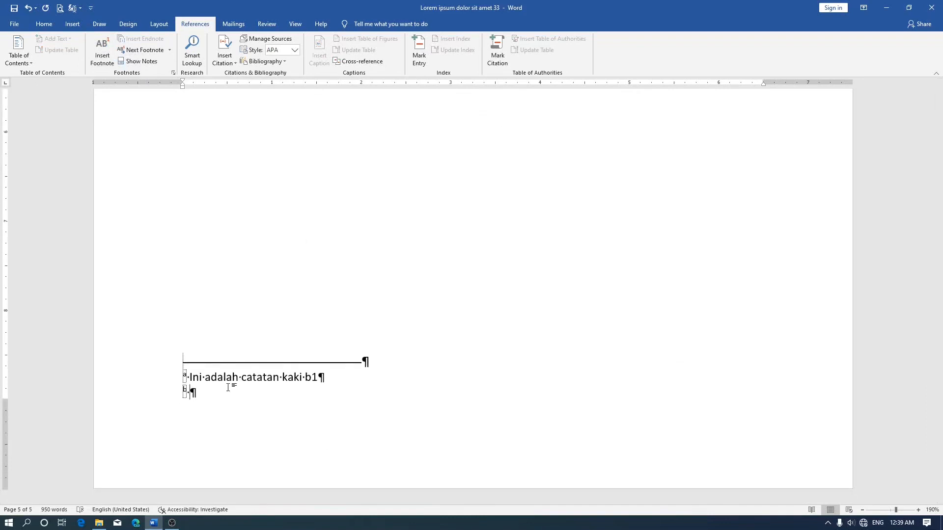
Set the footnote numbering of the table's section to Restart each page, applied to this section
scroll(227, 388, "up", 10)
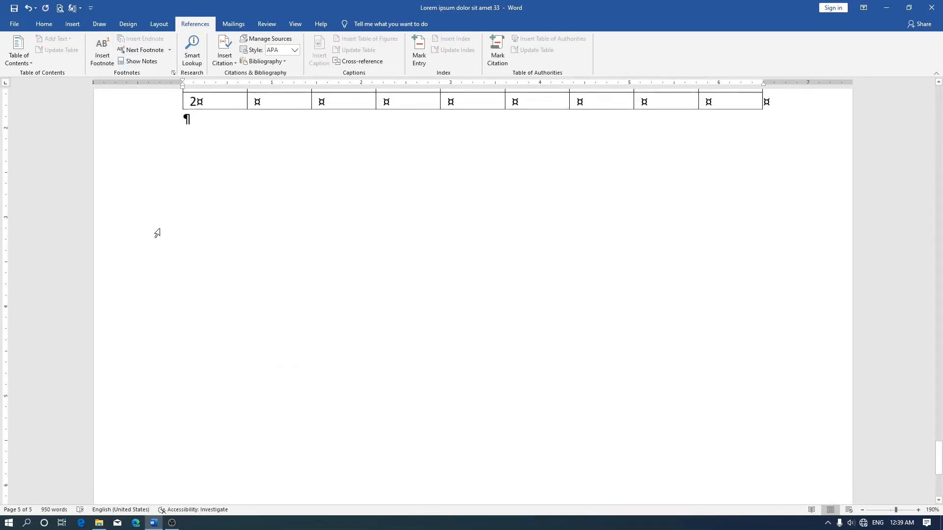
left_click(174, 73)
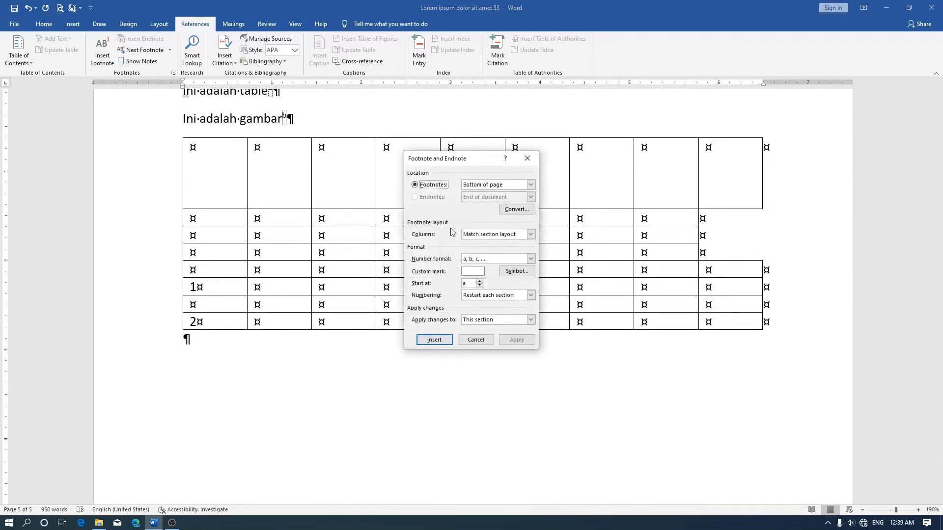
left_click(475, 295)
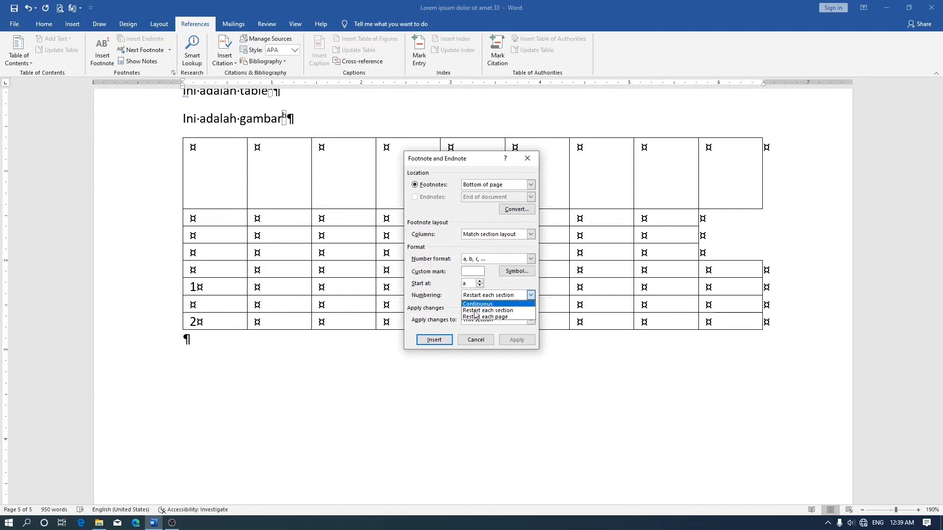
left_click(474, 318)
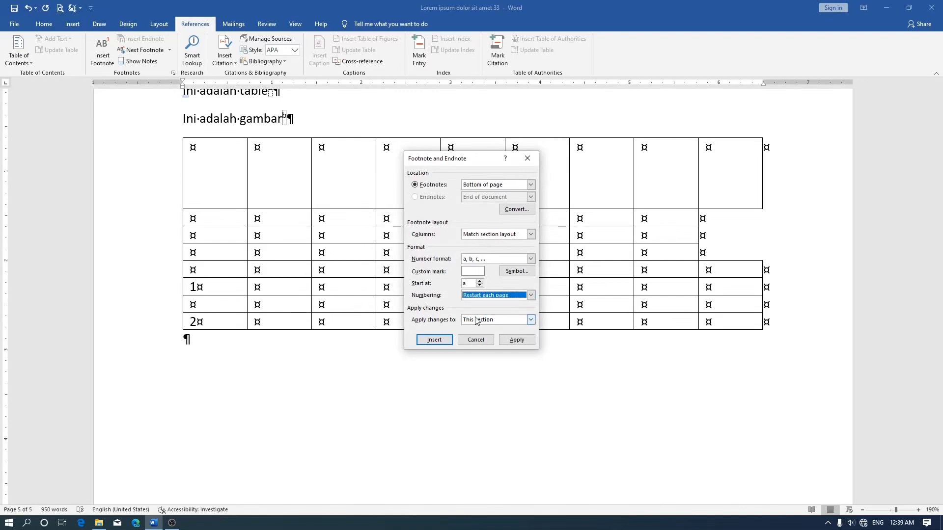
left_click(516, 341)
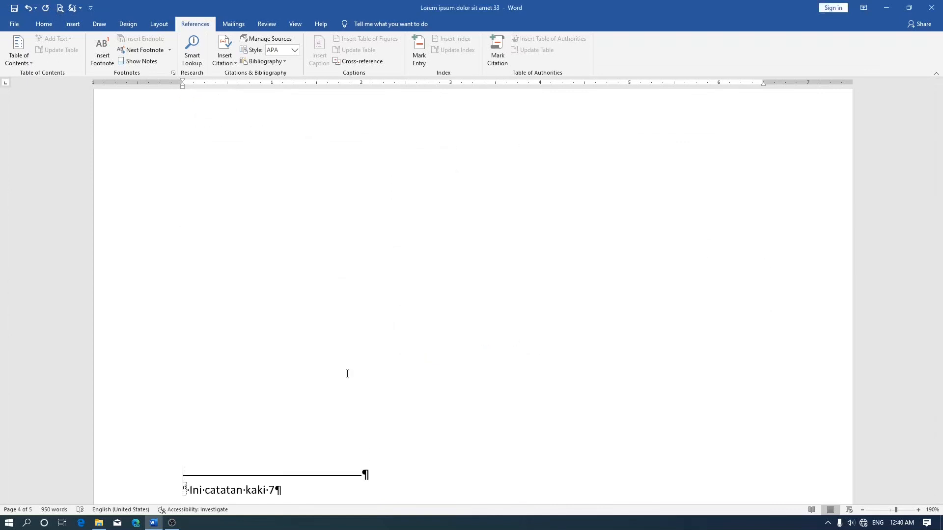
Review the footnote marks and notes from page 4 back to page 1, then those on page 2 again
scroll(347, 373, "up", 2)
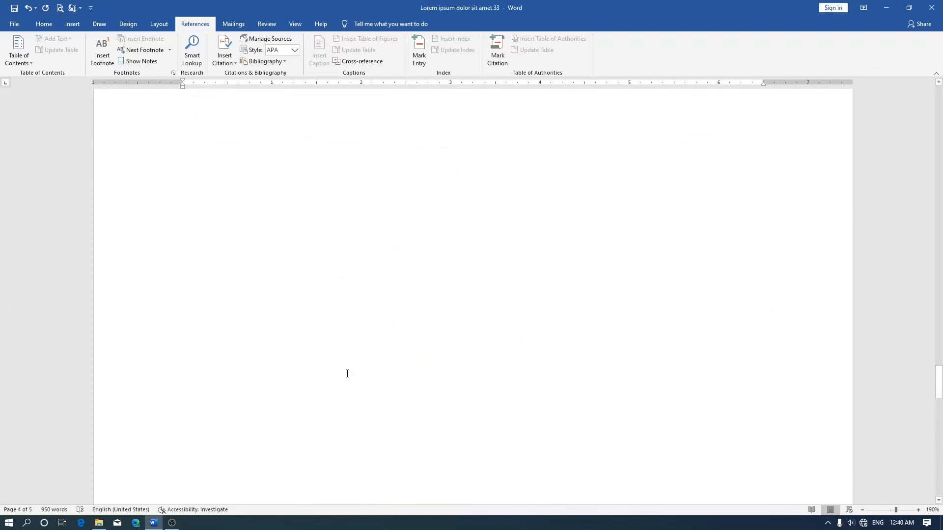
scroll(347, 374, "up", 5)
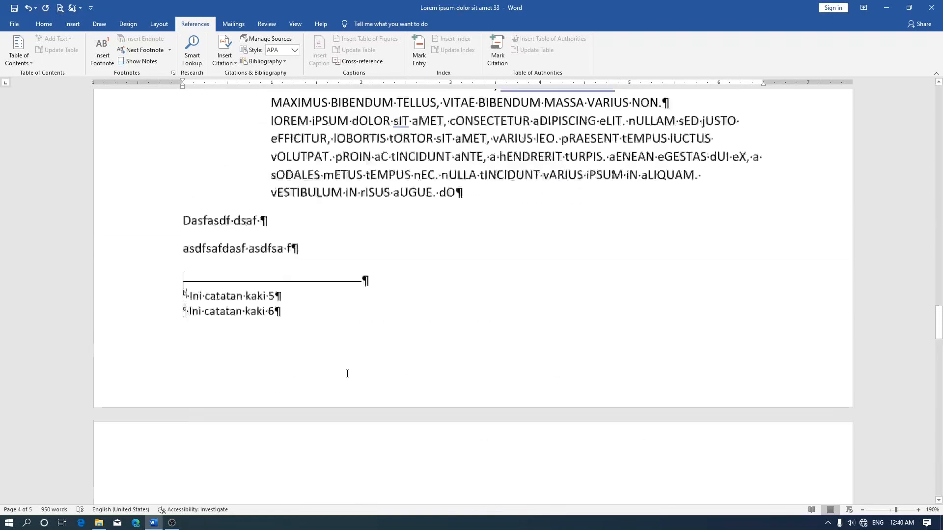
scroll(347, 374, "up", 20)
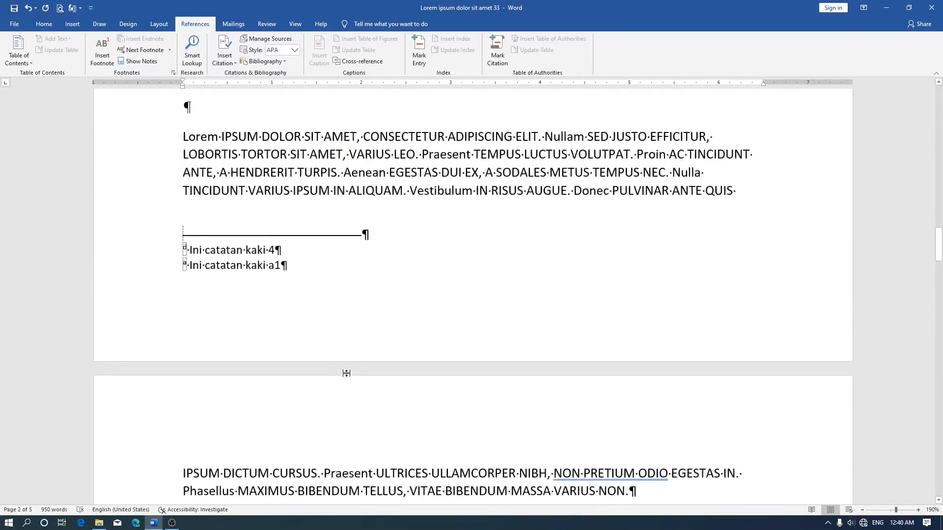
scroll(346, 374, "up", 15)
scroll(347, 374, "up", 5)
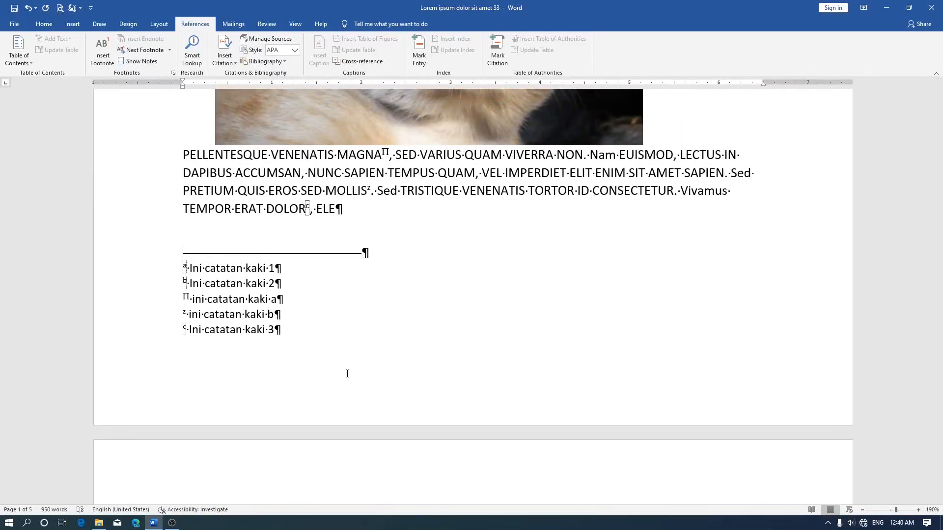
scroll(344, 294, "up", 2)
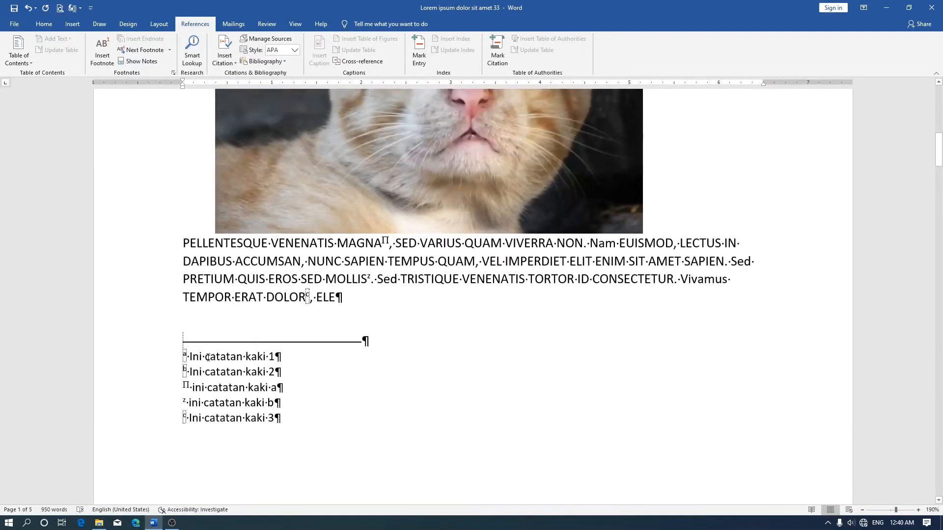
scroll(195, 421, "down", 10)
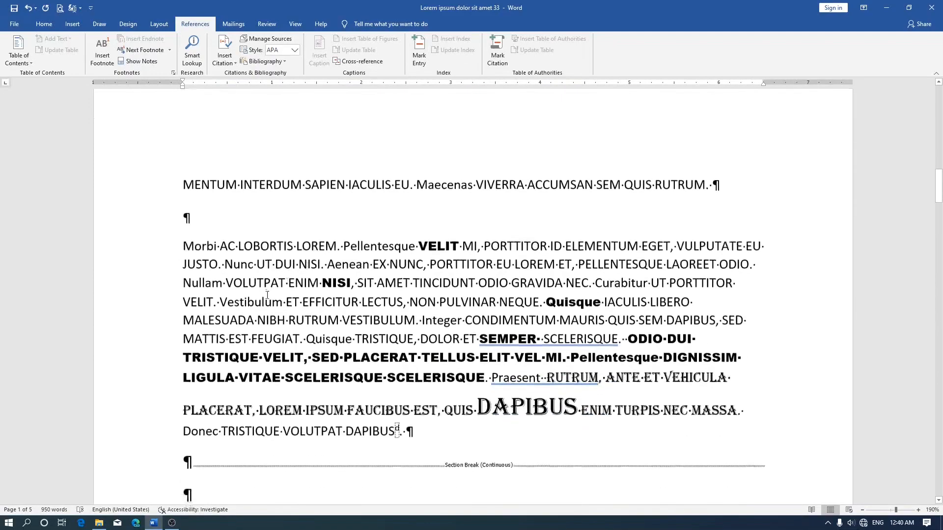
scroll(263, 296, "down", 8)
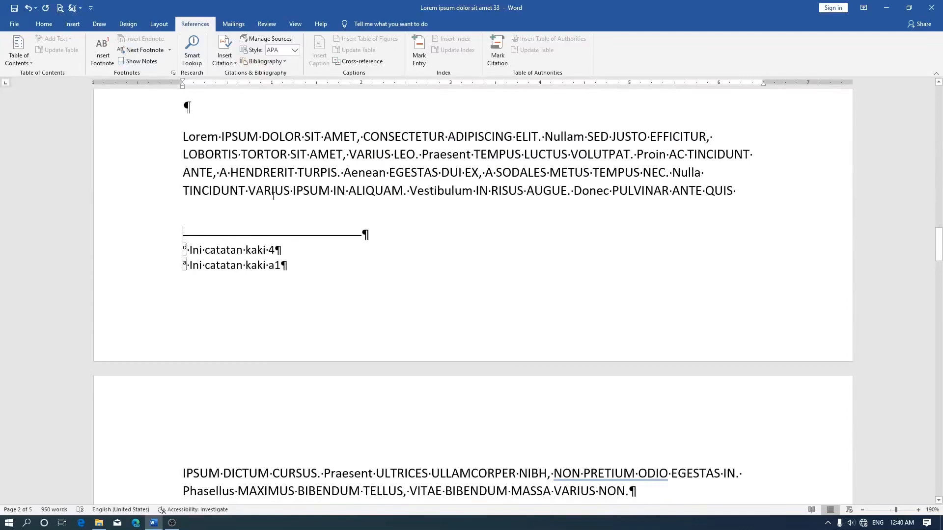
Select the whole document and set its footnote numbering to Restart each page, applied to the selected sections
left_click(230, 253)
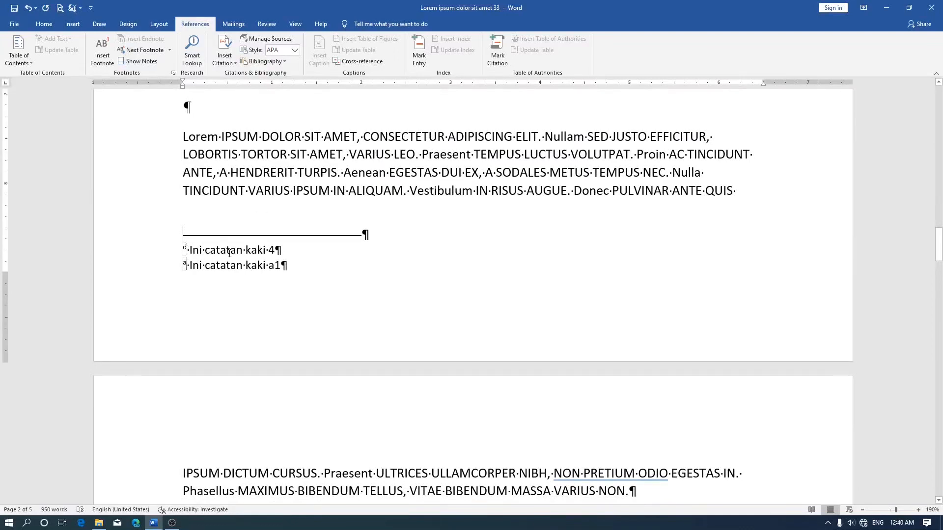
key("ctrl+a")
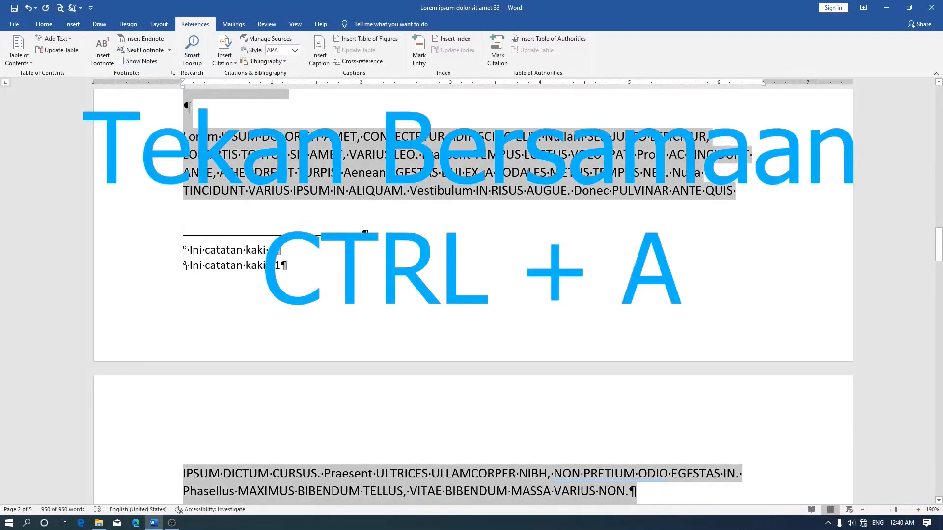
left_click(173, 73)
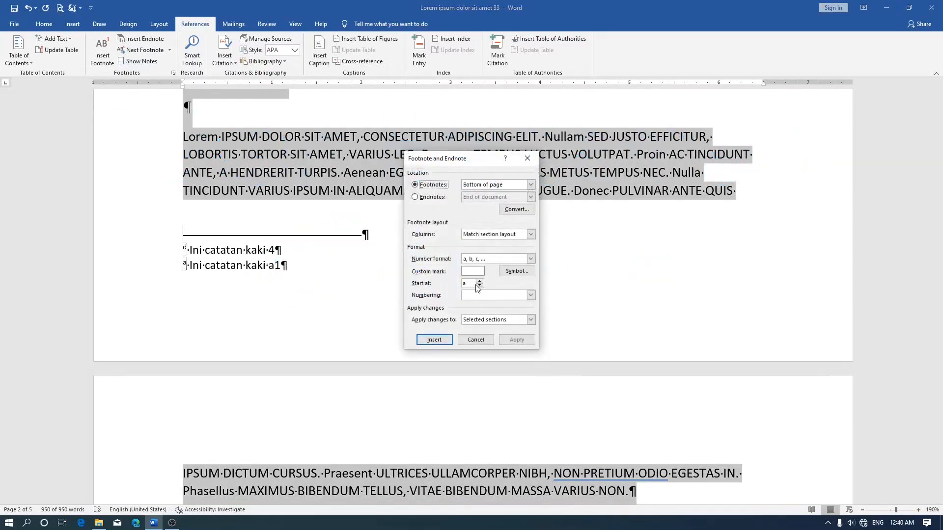
left_click(481, 294)
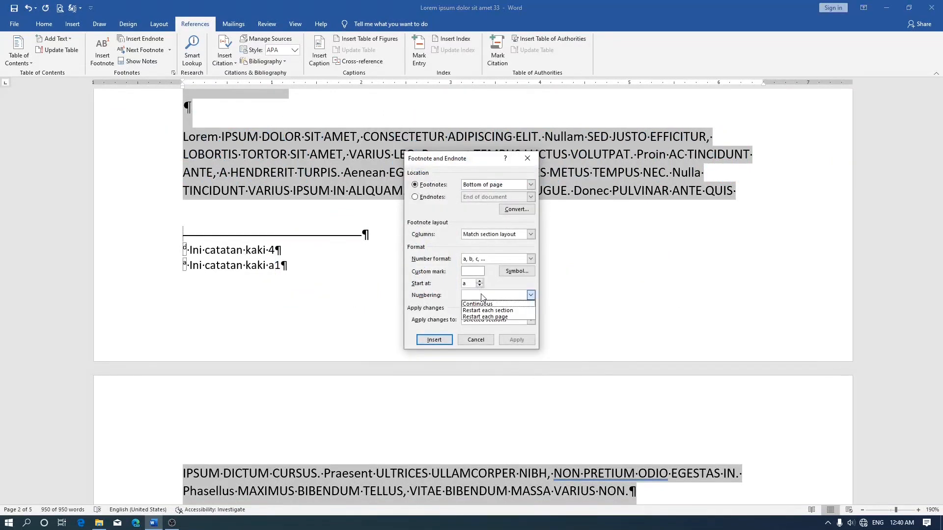
left_click(494, 317)
left_click(517, 339)
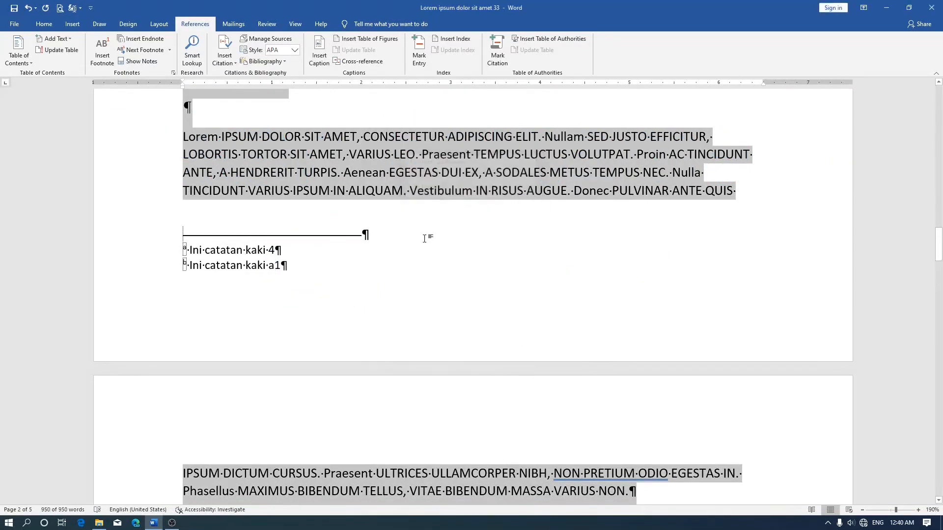
Deselect the text and check the footnote marks and notes at the foot of each page from page 2 to page 5
scroll(283, 334, "up", 3)
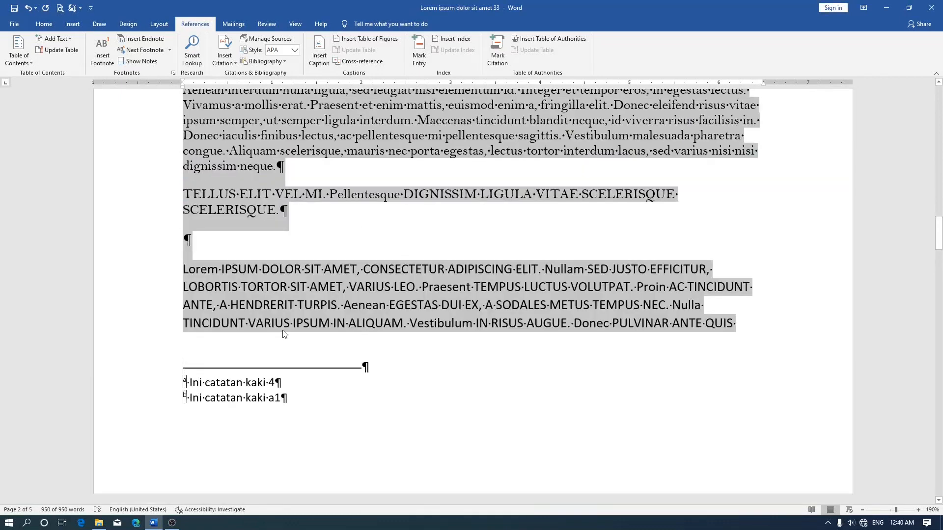
scroll(283, 335, "down", 1)
left_click(282, 330)
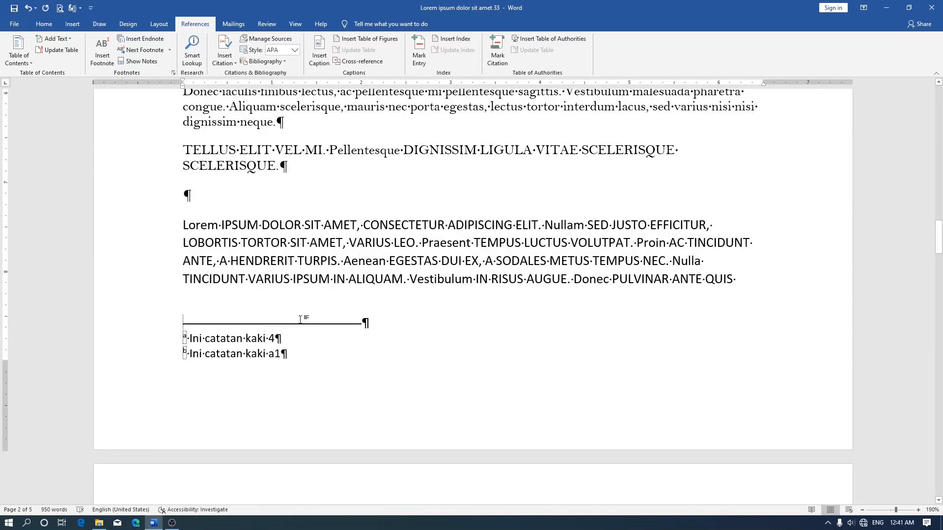
scroll(300, 320, "down", 8)
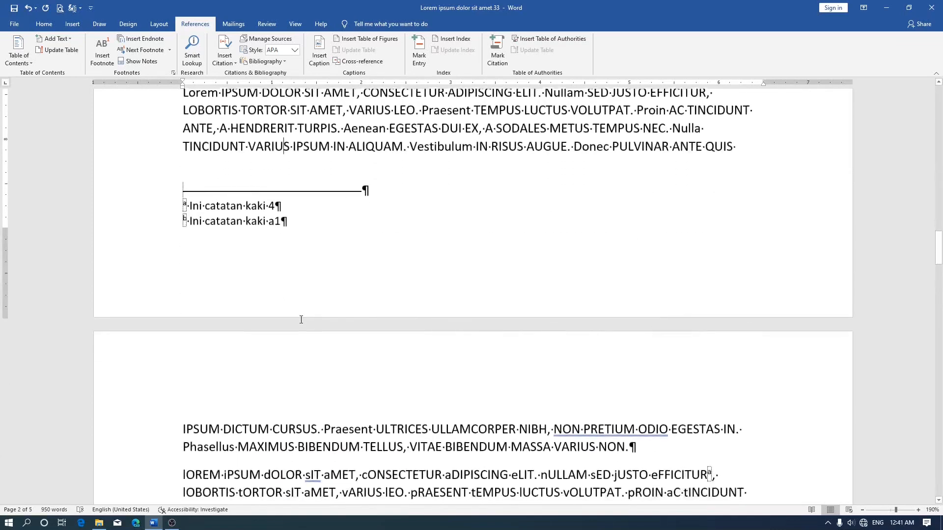
scroll(203, 253, "up", 6)
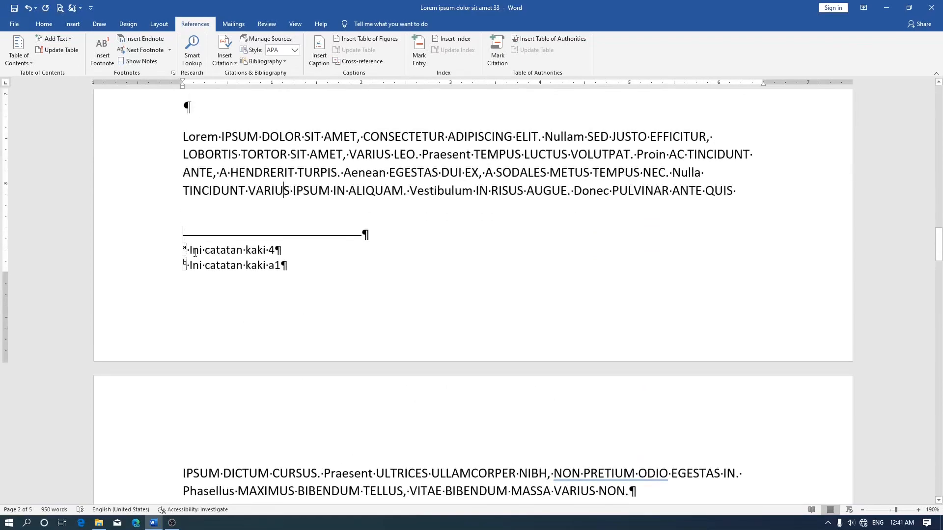
scroll(203, 248, "down", 15)
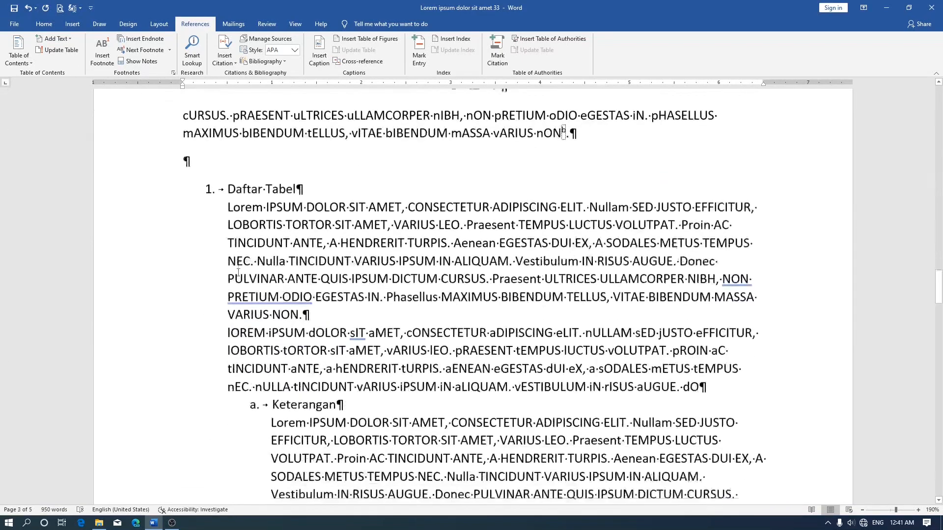
scroll(217, 336, "down", 15)
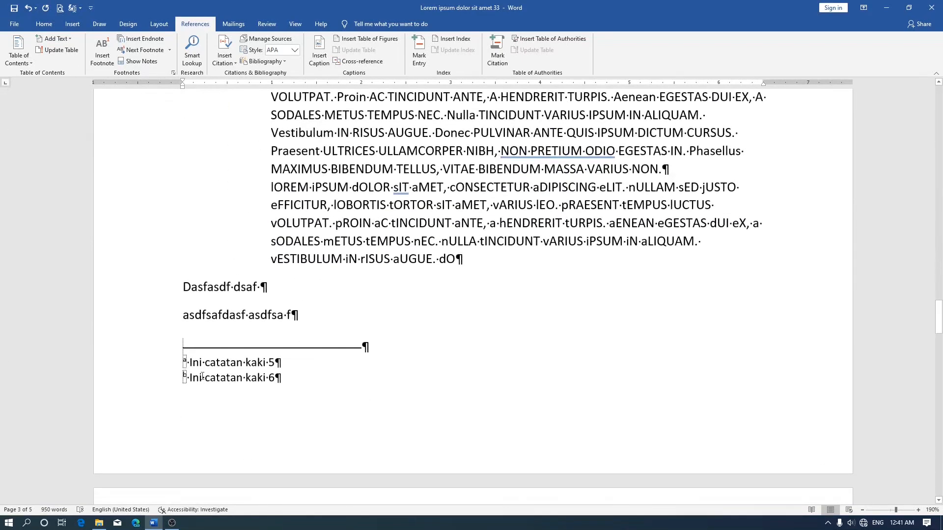
scroll(206, 381, "down", 10)
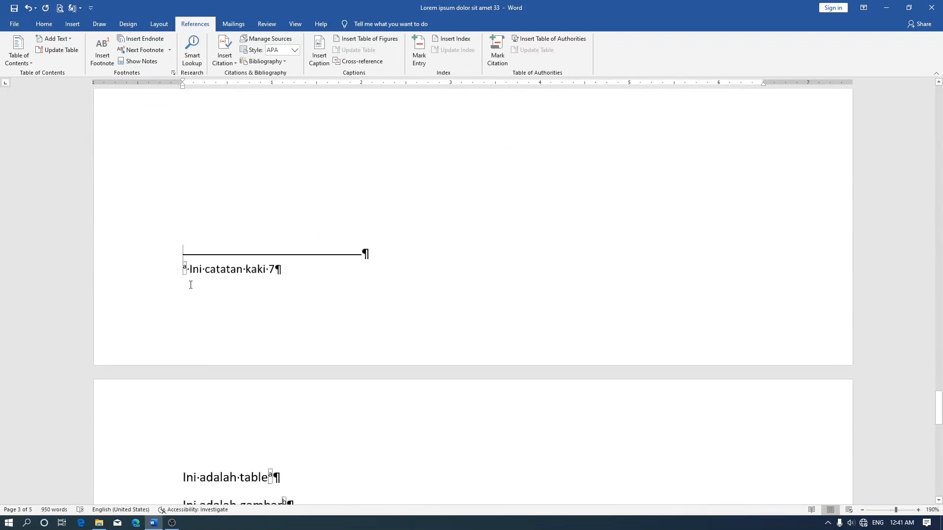
scroll(222, 364, "down", 3)
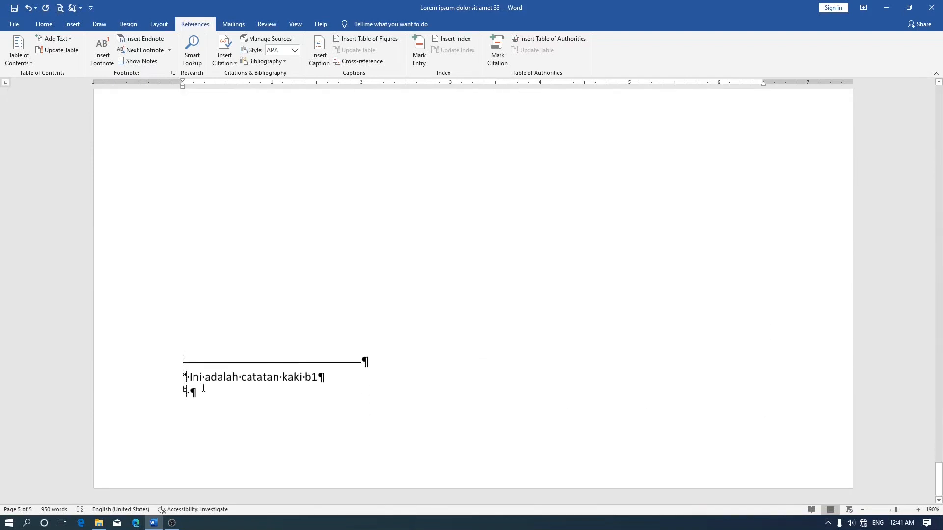